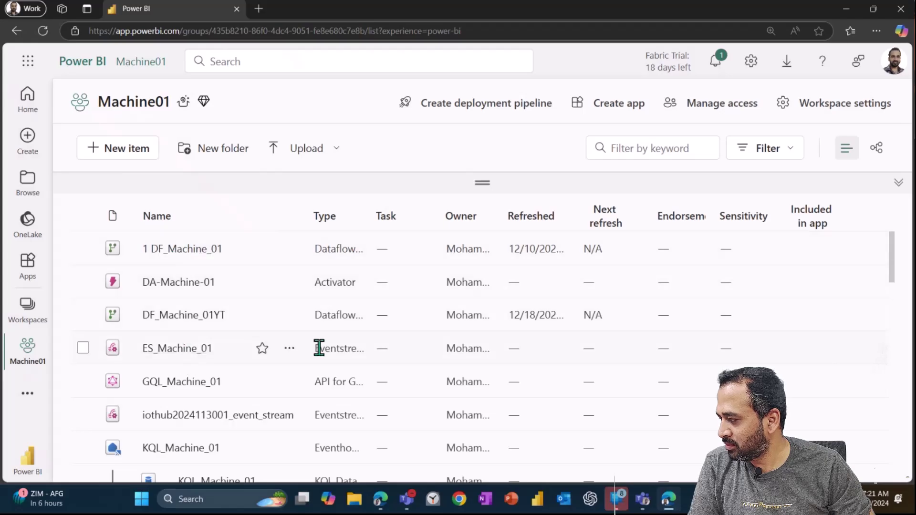
# Create a new Eventstream item named ES_Machine_01_YT in the Machine01 workspace.
pyautogui.moveTo(368, 212); pyautogui.dragTo(419, 231)
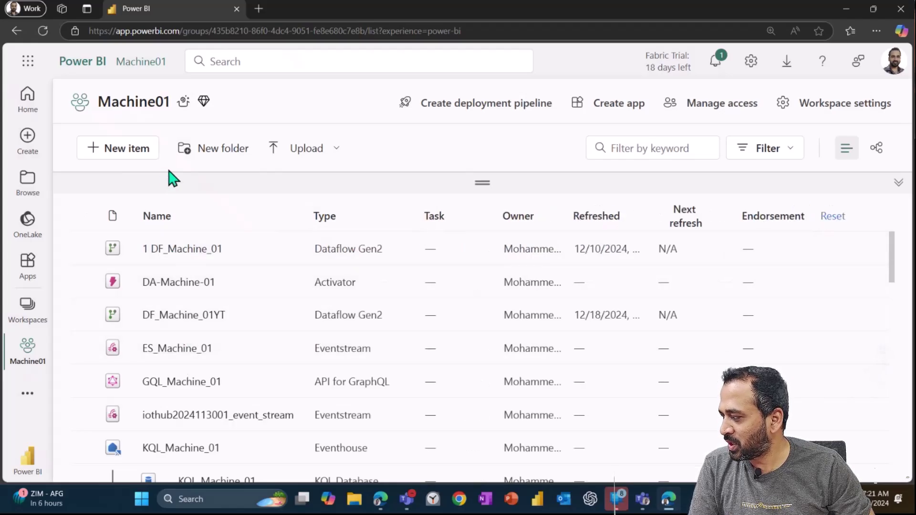
pyautogui.click(139, 158)
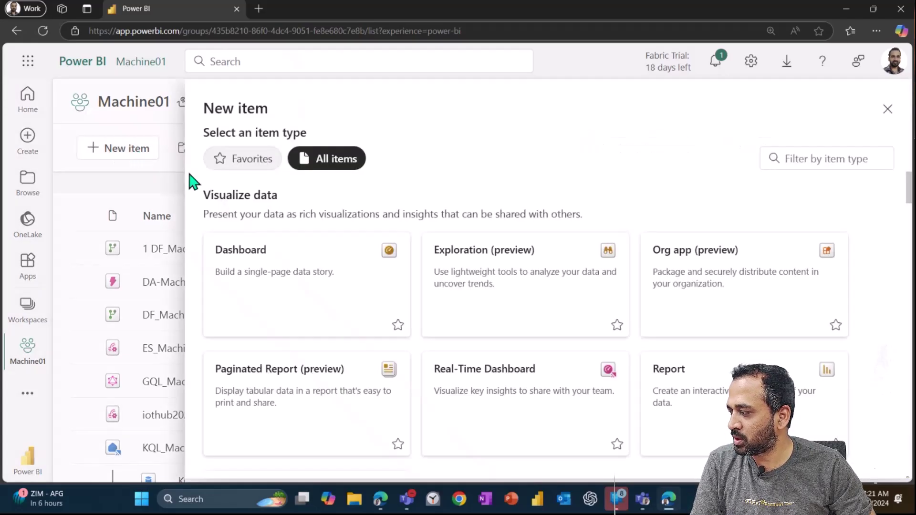
pyautogui.click(804, 164)
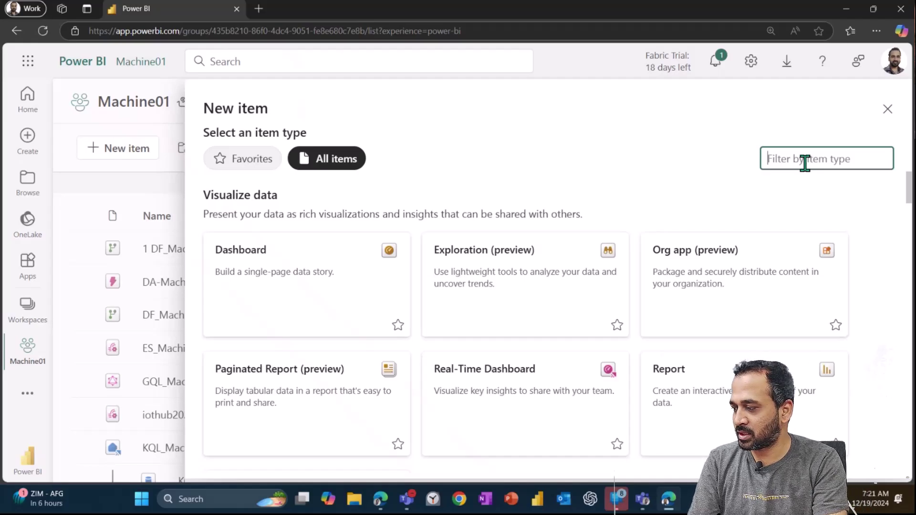
pyautogui.write('even')
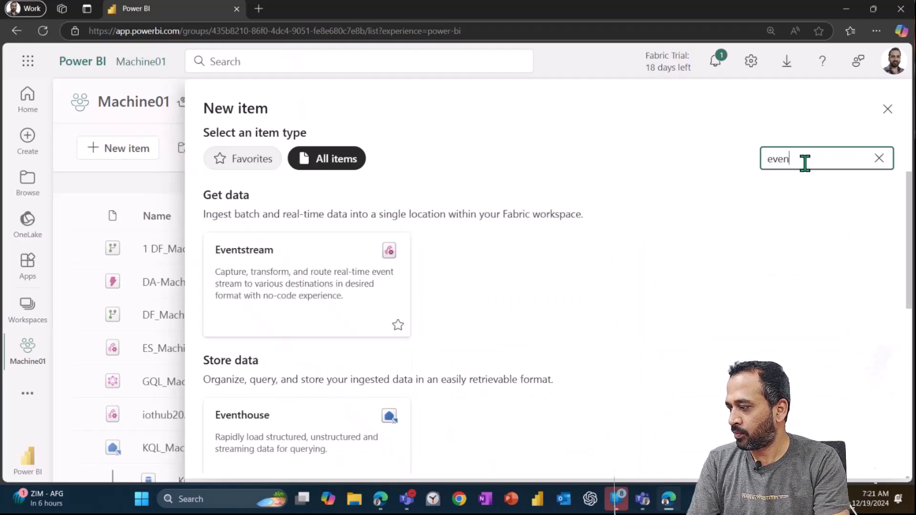
pyautogui.write('t')
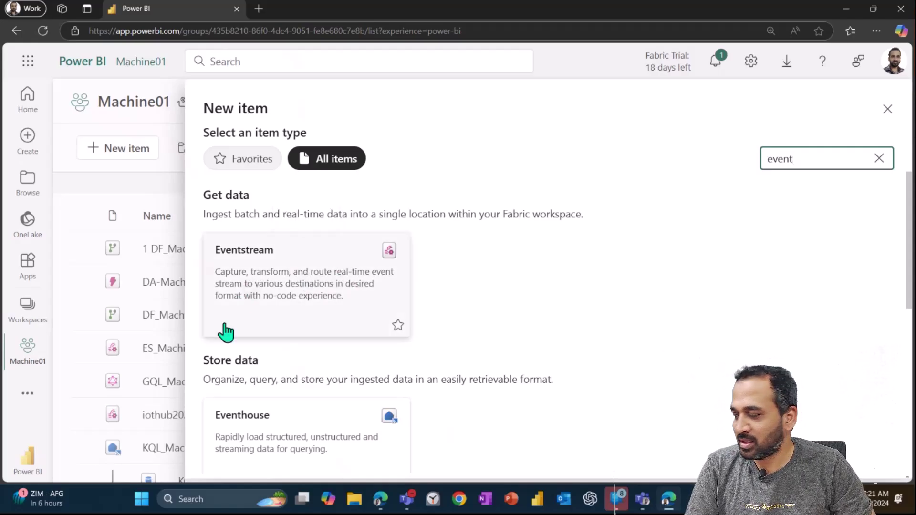
pyautogui.click(310, 276)
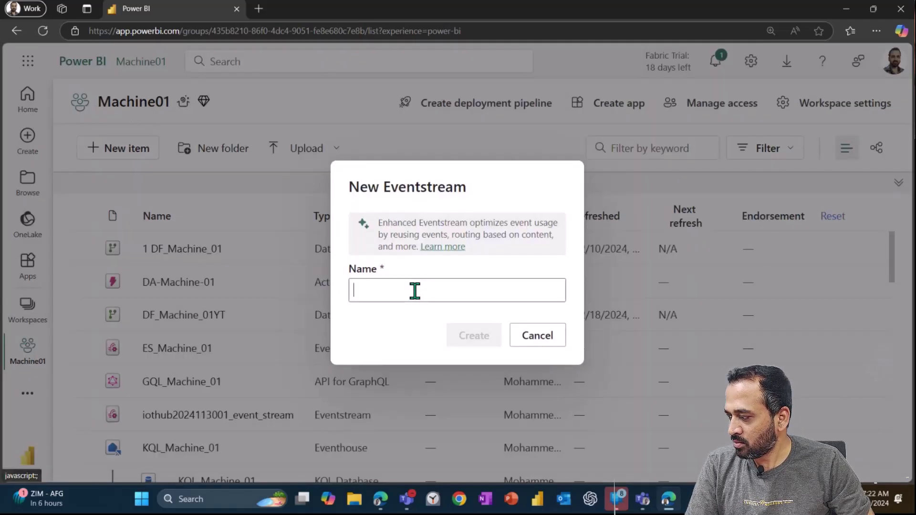
pyautogui.write('ES')
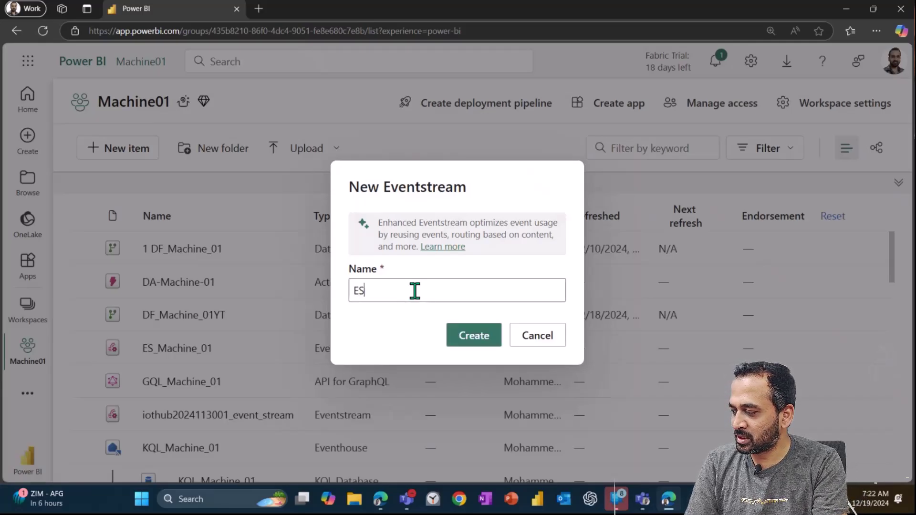
pyautogui.write('_Machine')
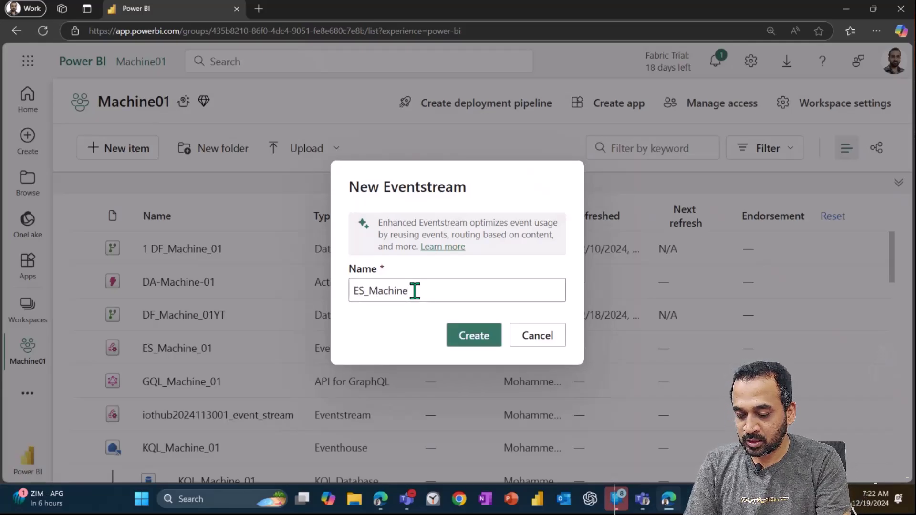
pyautogui.write('_01_')
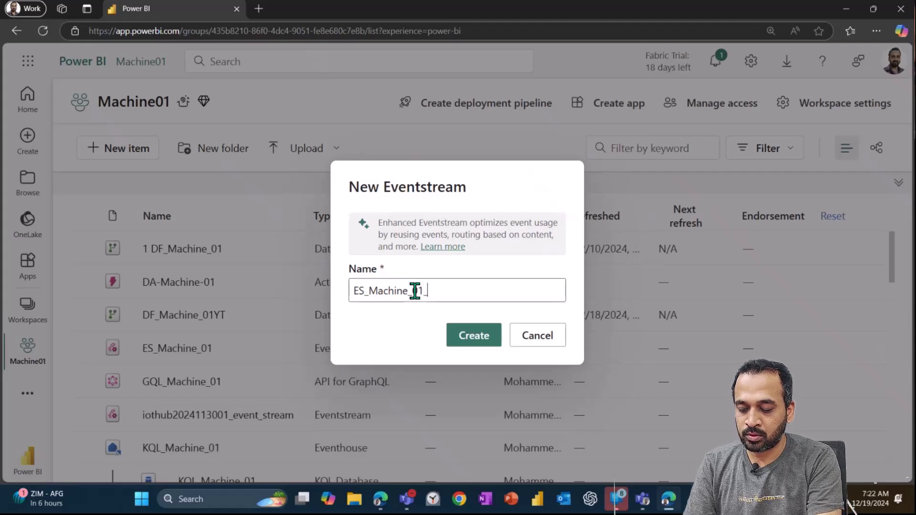
pyautogui.write('YT')
pyautogui.click(474, 335)
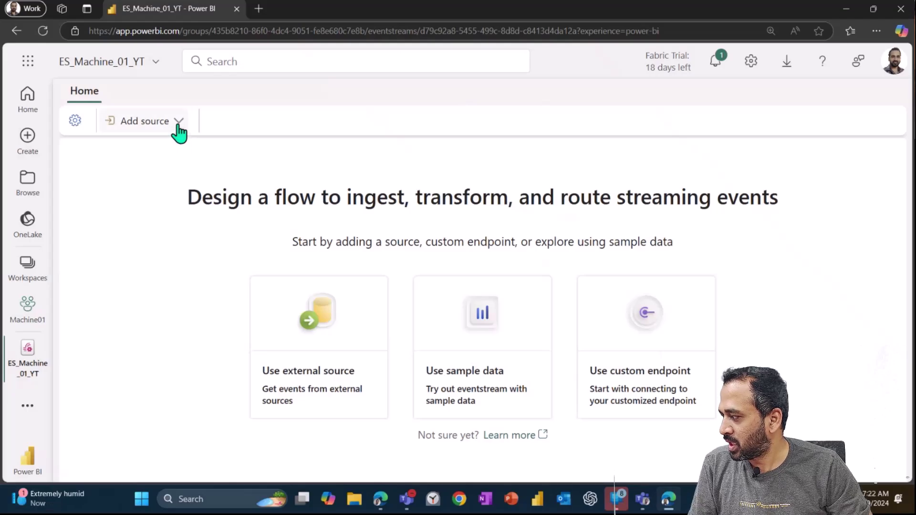
# Check the Add source options and the eventstream's About and Endorsement settings, with endorsement at None.
pyautogui.click(179, 124)
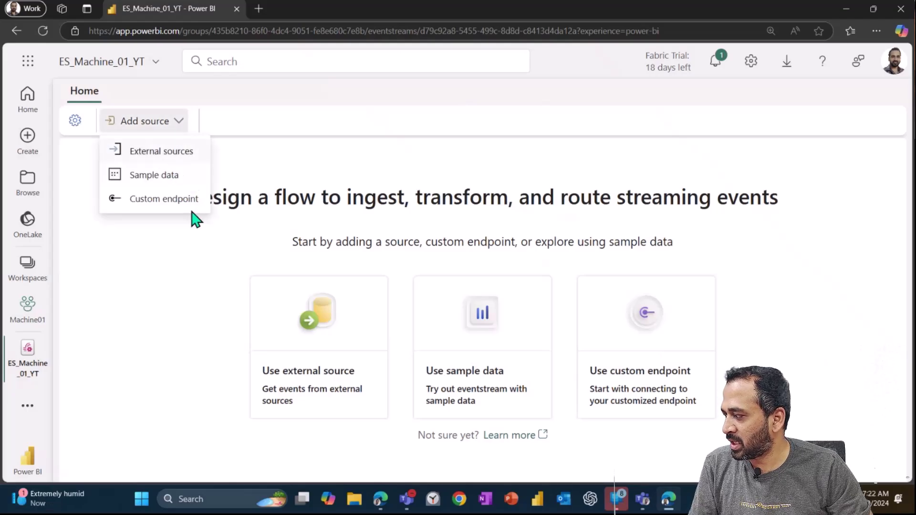
pyautogui.click(74, 121)
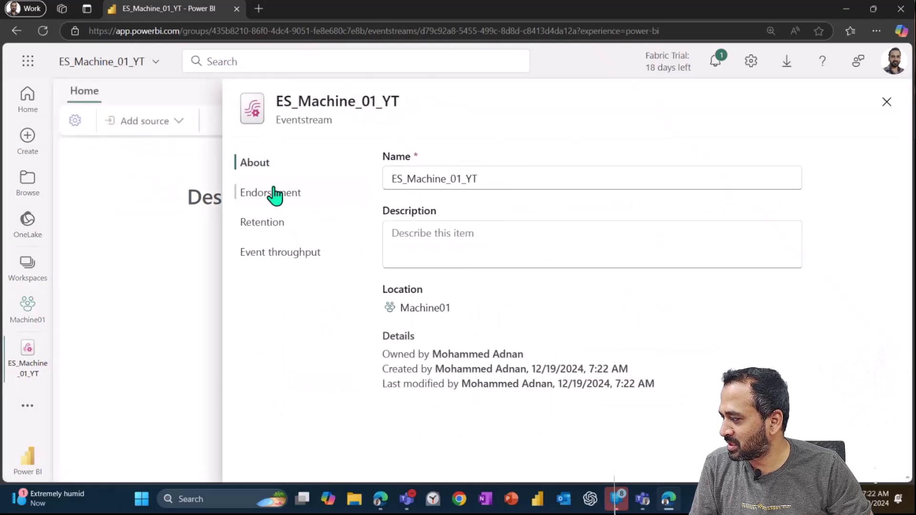
pyautogui.click(314, 201)
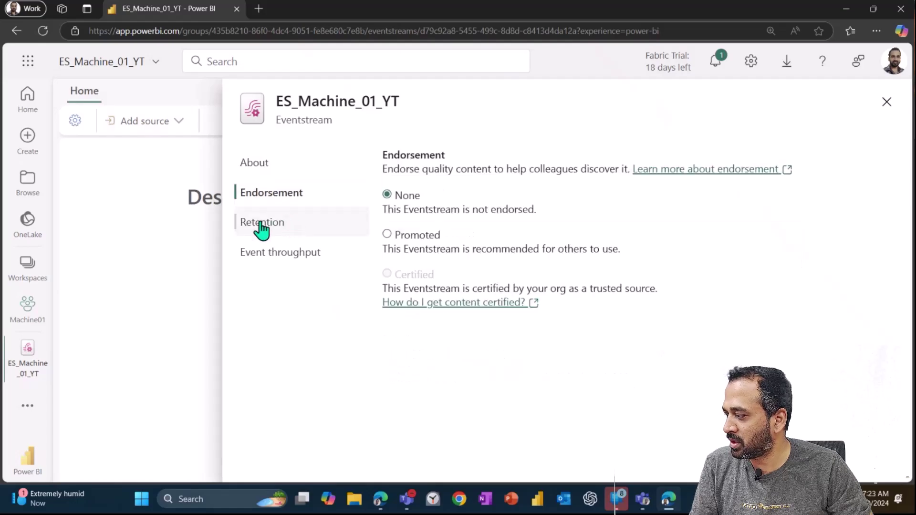
pyautogui.click(159, 260)
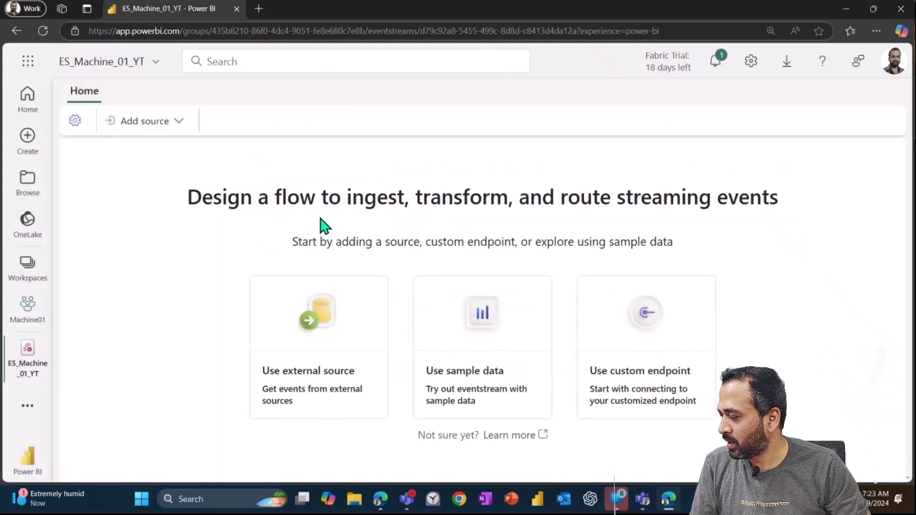
# Browse the external data sources, including Azure Event Hubs, Azure IoT Hub and OneLake events.
pyautogui.click(324, 324)
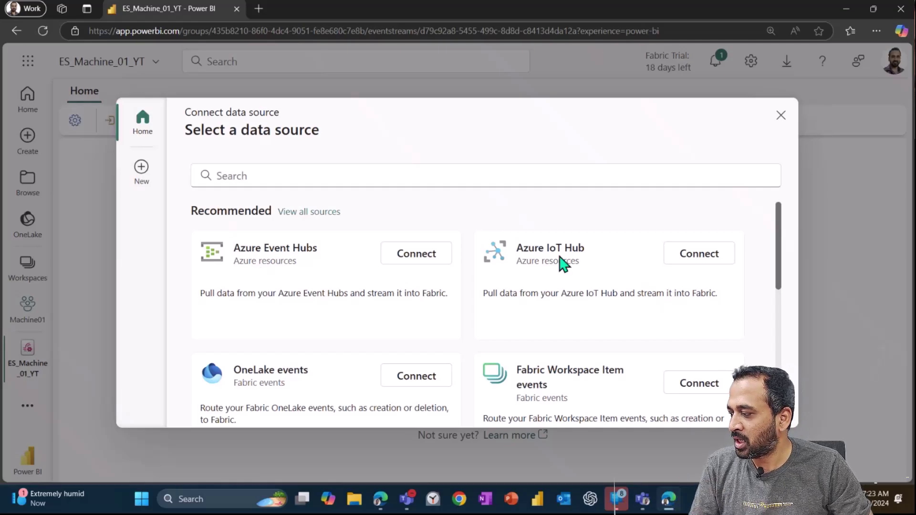
pyautogui.scroll(-1, 337, 329)
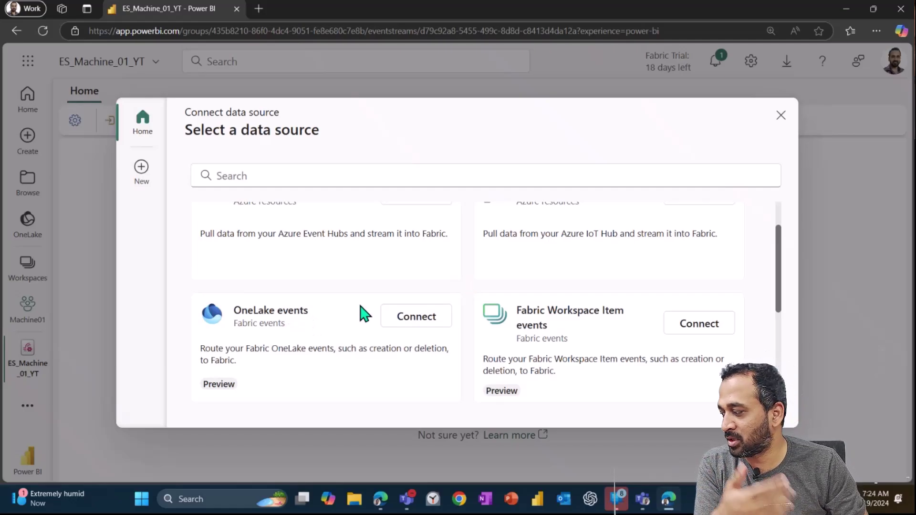
pyautogui.scroll(2, 351, 307)
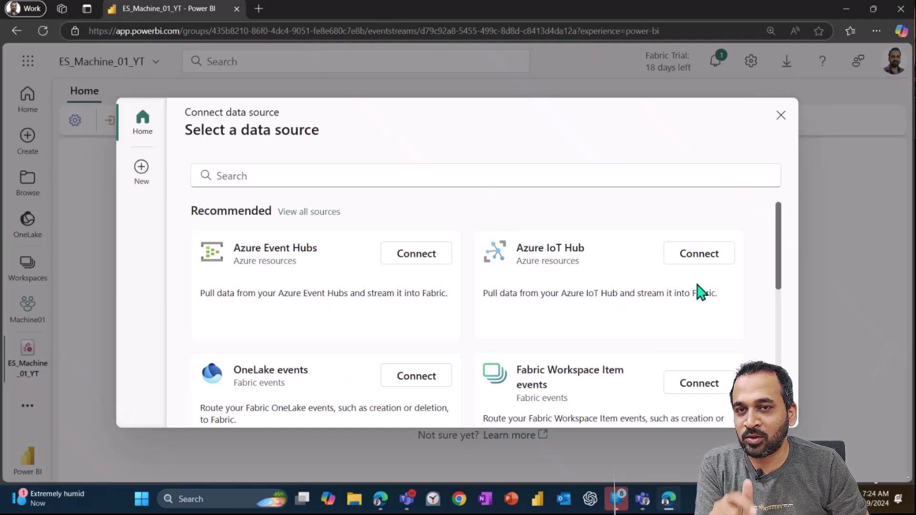
# Open the Azure IoT Hub source settings, with $Default consumer group and Json format, and check the existing connections.
pyautogui.click(699, 253)
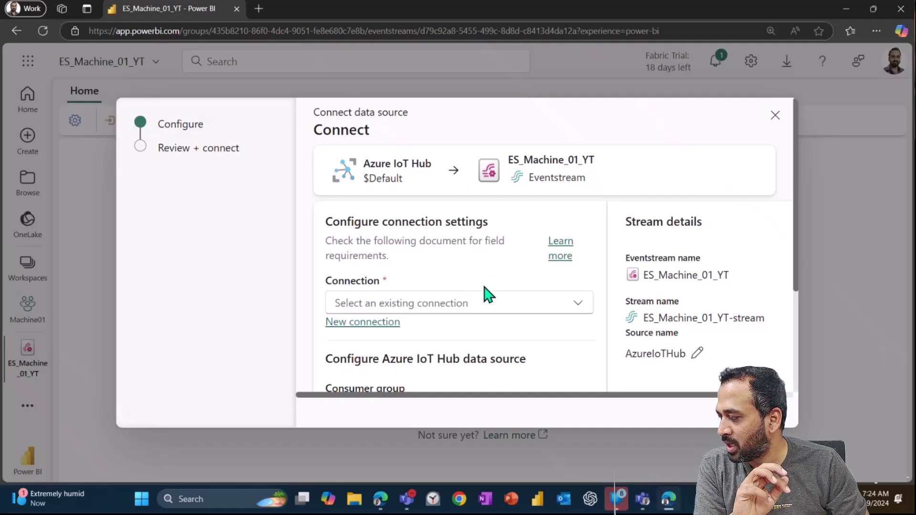
pyautogui.scroll(-2, 487, 295)
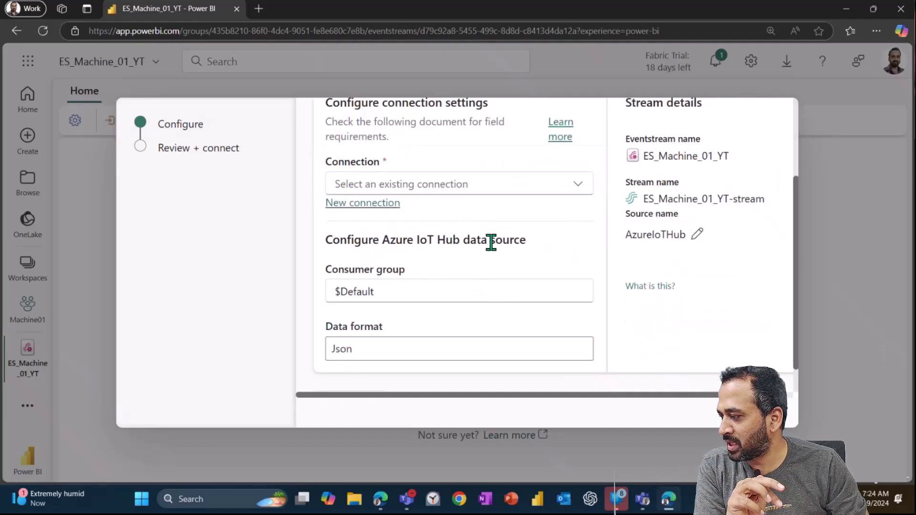
pyautogui.click(464, 186)
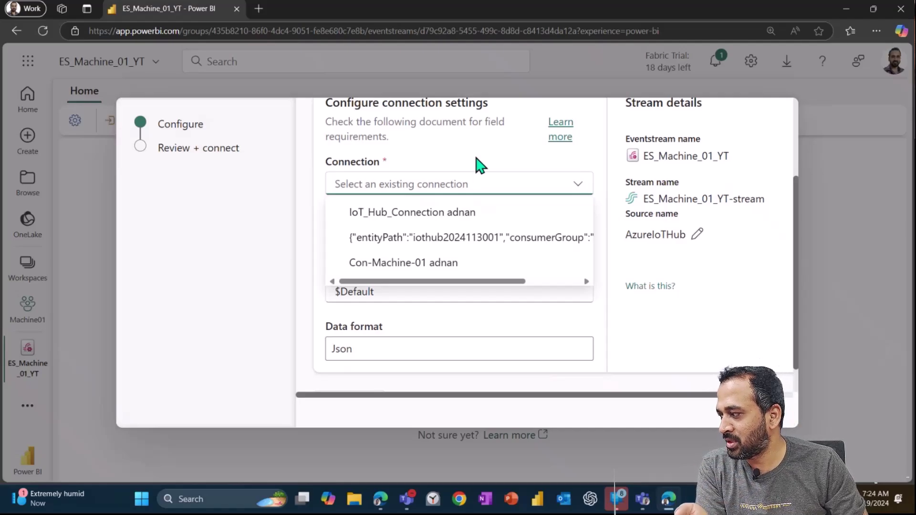
pyautogui.click(622, 305)
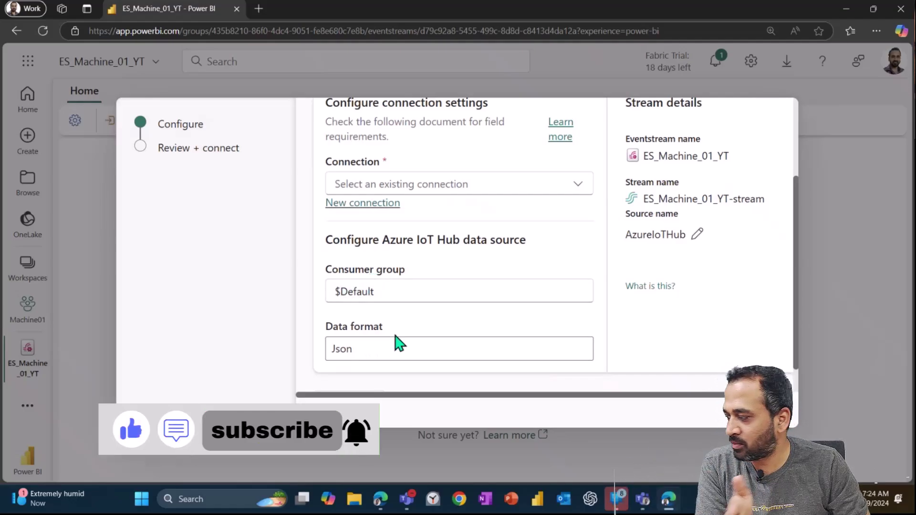
# Close the Shared Access Key connection form unfilled and list the existing connections instead.
pyautogui.click(376, 204)
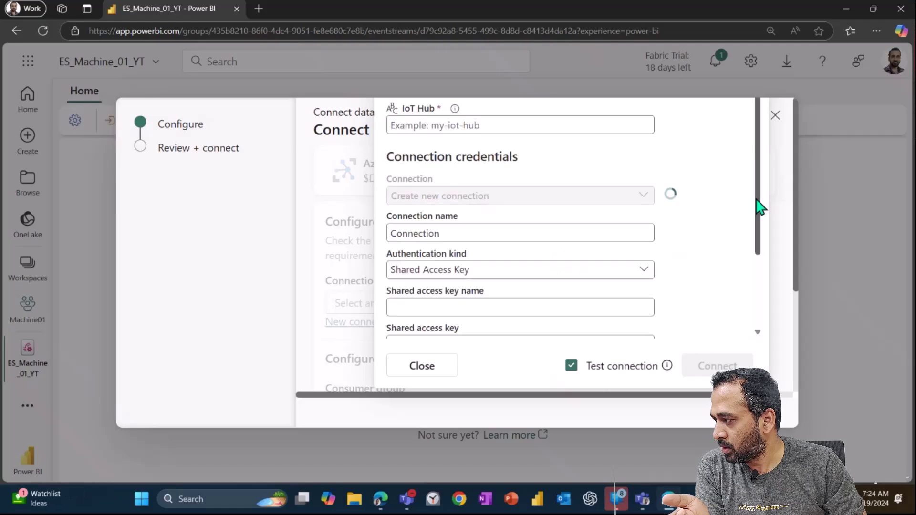
pyautogui.click(441, 125)
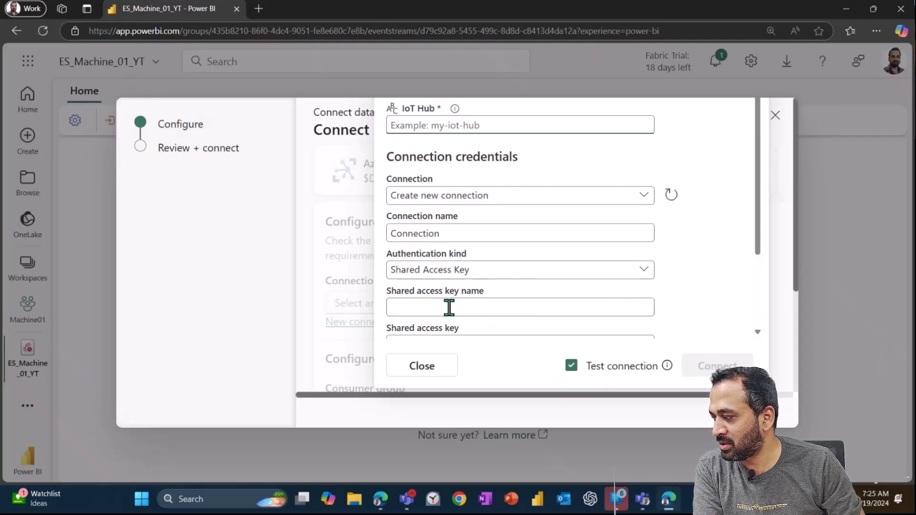
pyautogui.scroll(-1, 576, 305)
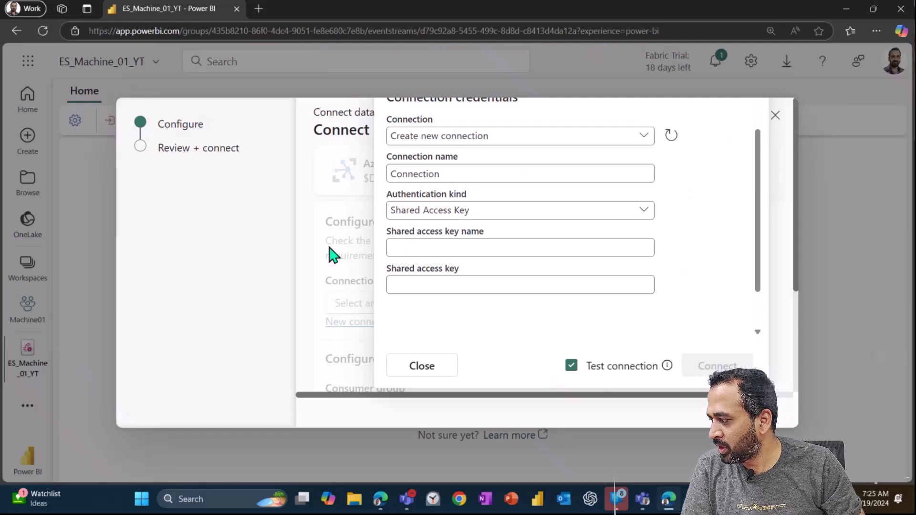
pyautogui.click(442, 367)
pyautogui.click(485, 305)
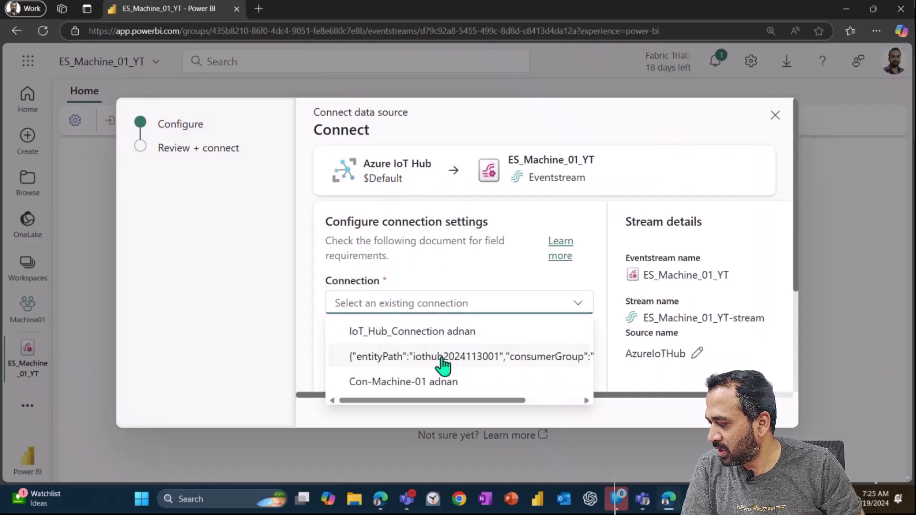
# Load portal.azure.com in a new tab and launch Visual Studio Code.
pyautogui.click(257, 8)
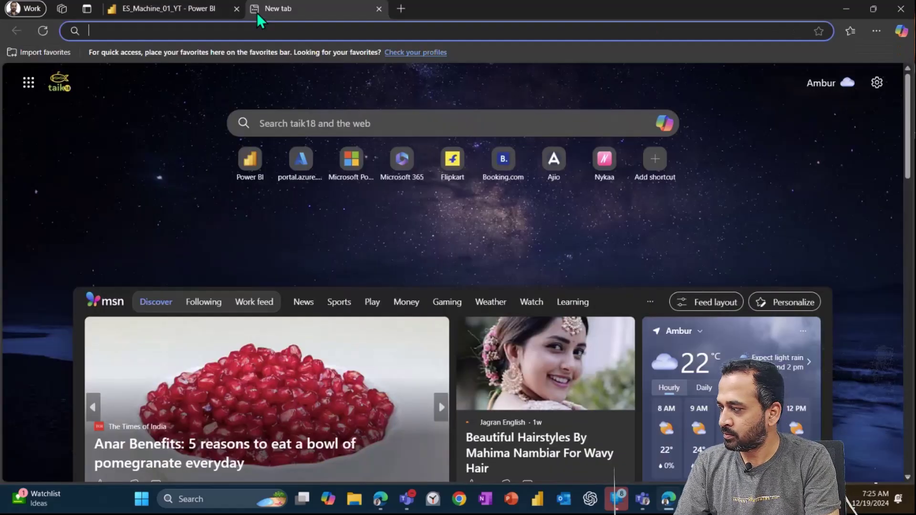
pyautogui.write('port')
pyautogui.press('Return')
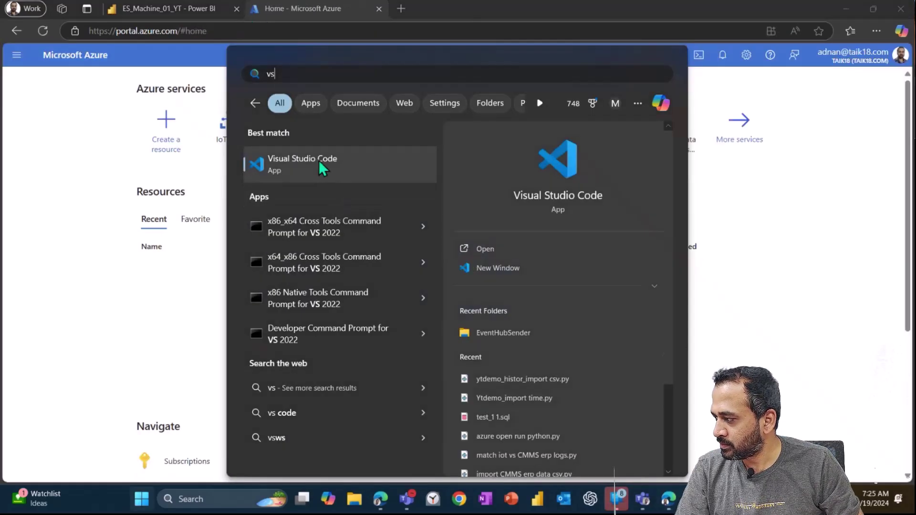
pyautogui.click(318, 160)
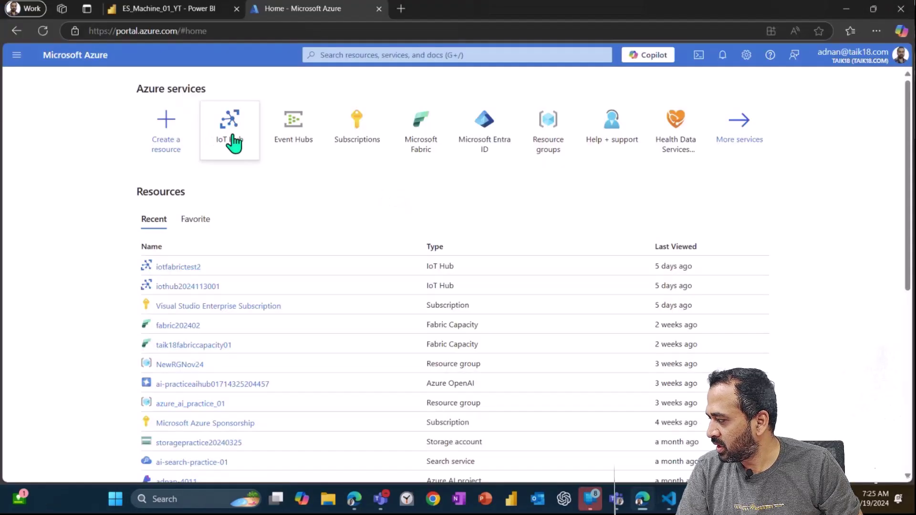
pyautogui.click(230, 136)
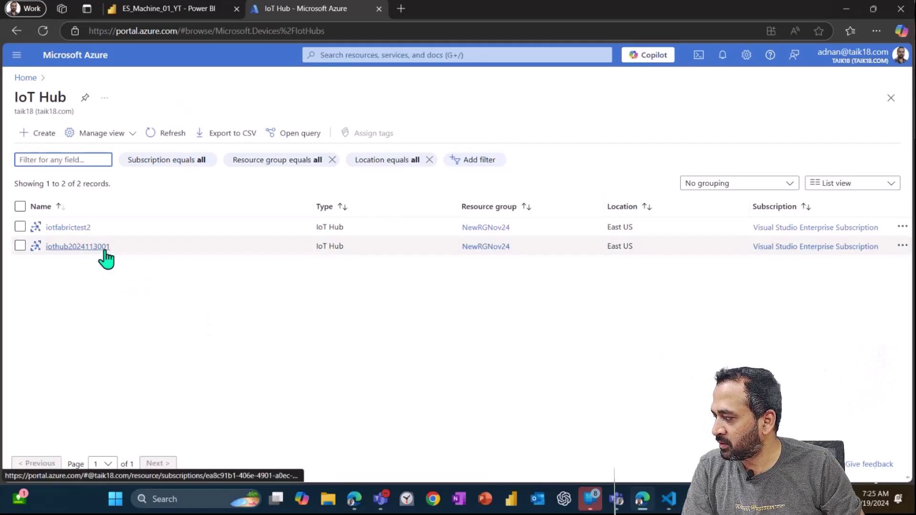
pyautogui.click(102, 248)
pyautogui.click(167, 14)
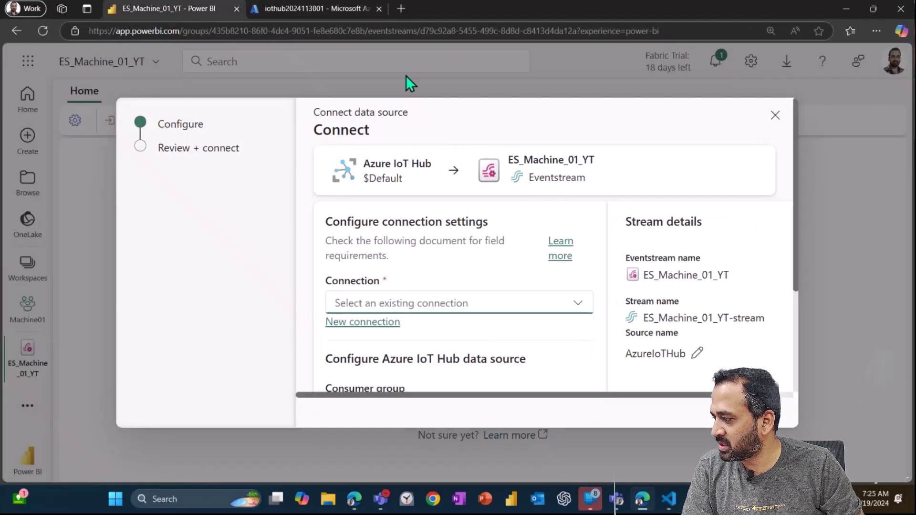
# Load app.powerbi.com in another new browser tab.
pyautogui.click(447, 304)
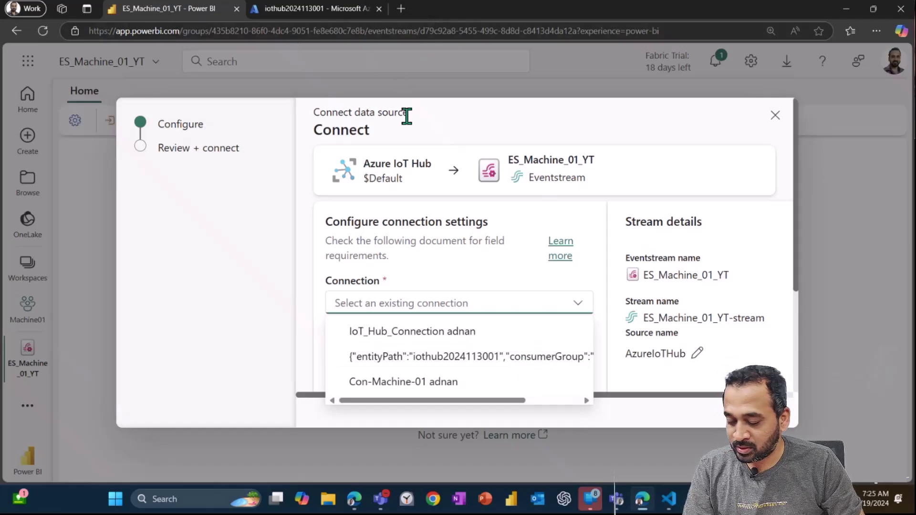
pyautogui.press('Down')
pyautogui.hotkey('ctrl', 't')
pyautogui.write('por')
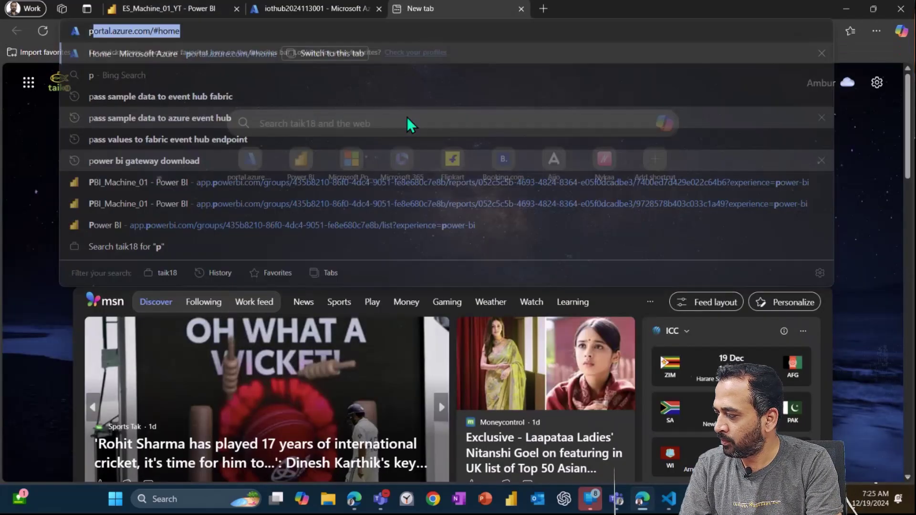
pyautogui.press('BackSpace')
pyautogui.press('BackSpace')
pyautogui.press('BackSpace')
pyautogui.press('BackSpace')
pyautogui.write('app')
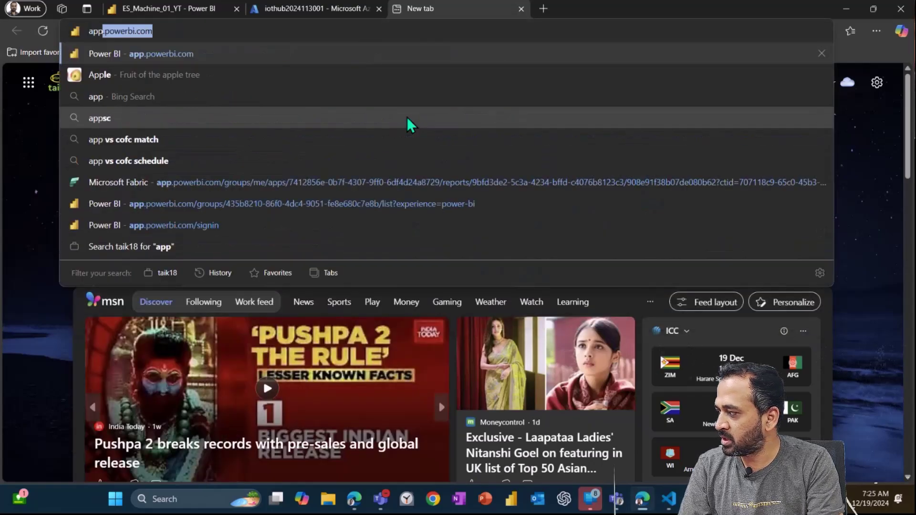
pyautogui.press('Return')
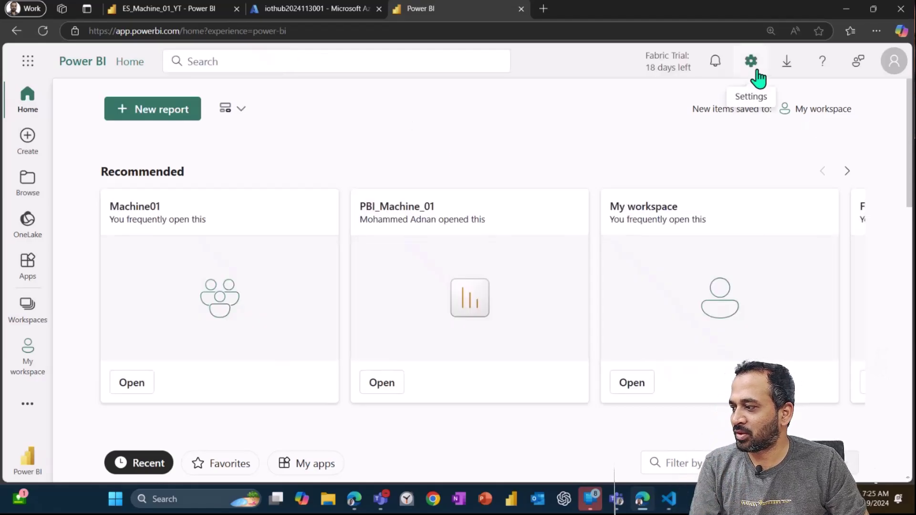
pyautogui.click(750, 62)
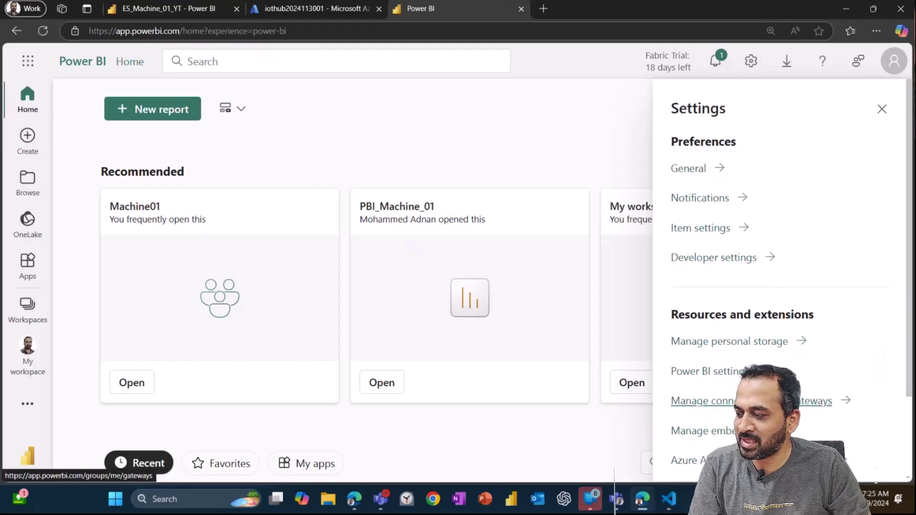
pyautogui.click(818, 413)
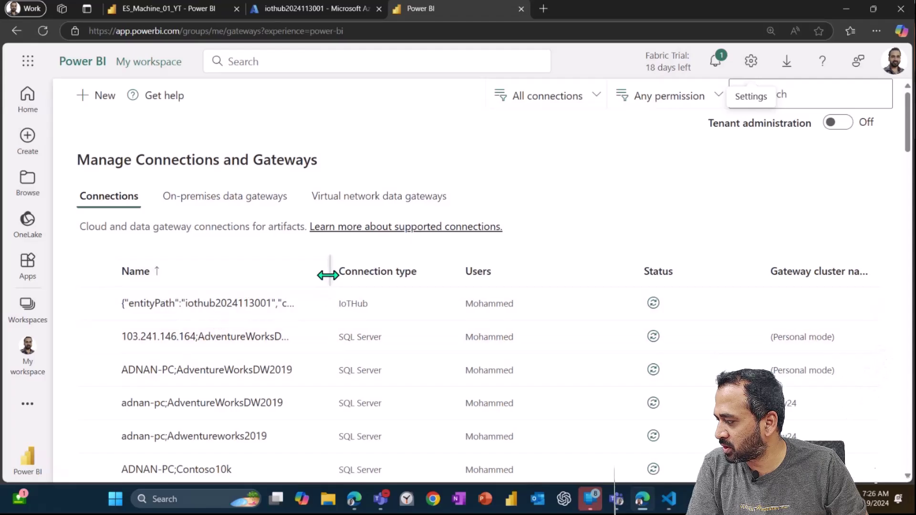
pyautogui.moveTo(327, 271); pyautogui.dragTo(374, 273)
pyautogui.moveTo(209, 303); pyautogui.dragTo(262, 304)
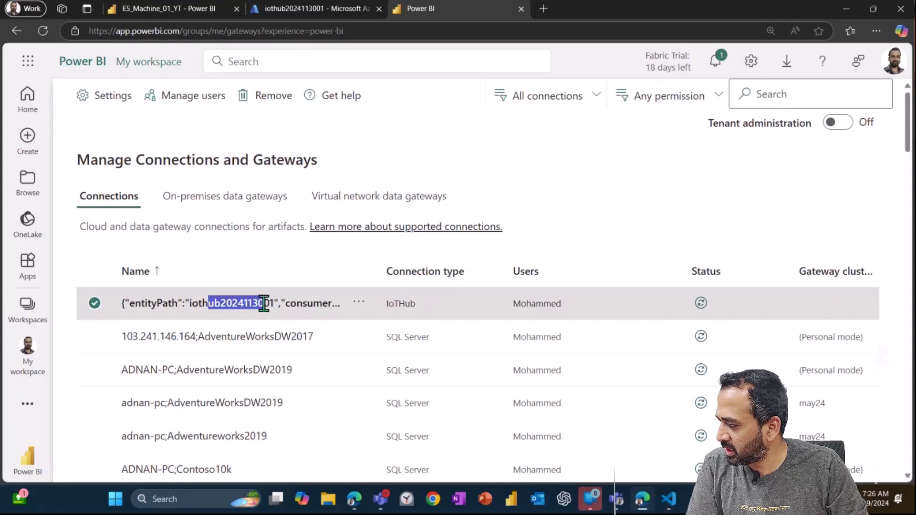
pyautogui.click(359, 304)
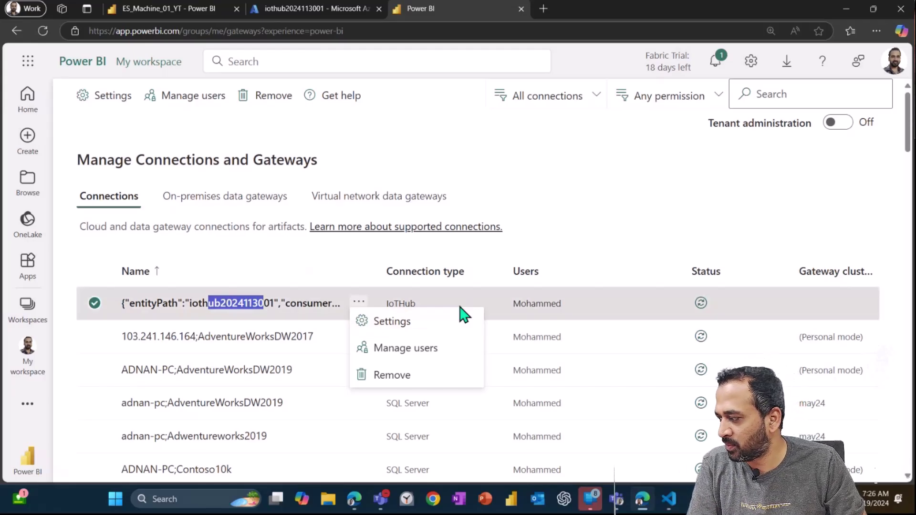
# Review the IoTHub connection's full name, connection ID and Shared Access Key authentication.
pyautogui.click(410, 328)
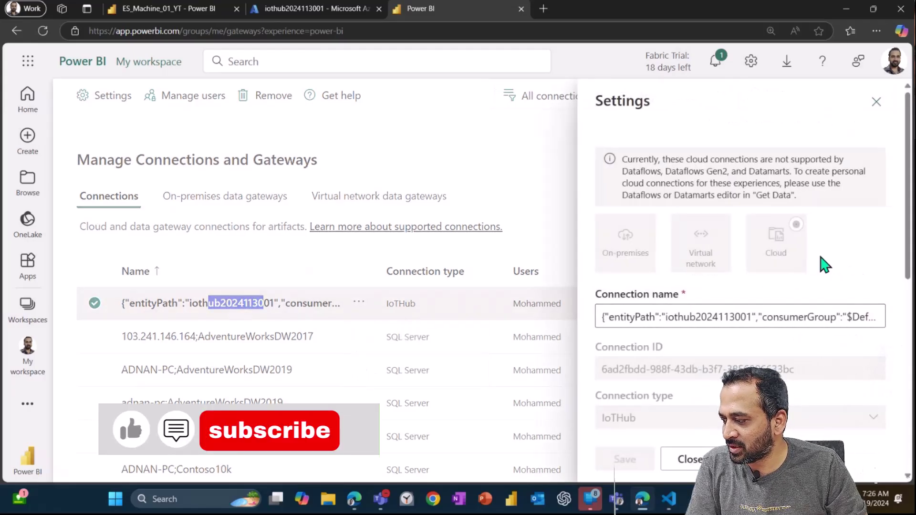
pyautogui.scroll(-1, 851, 270)
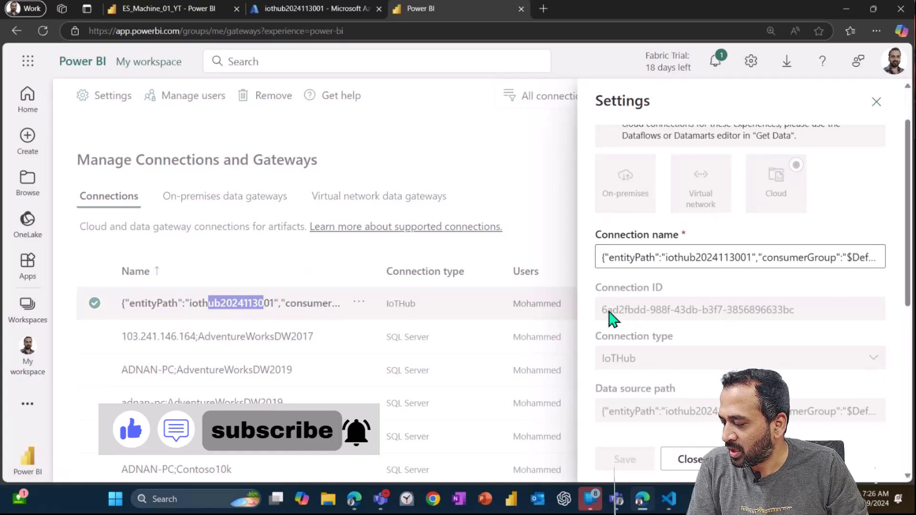
pyautogui.scroll(-1, 801, 329)
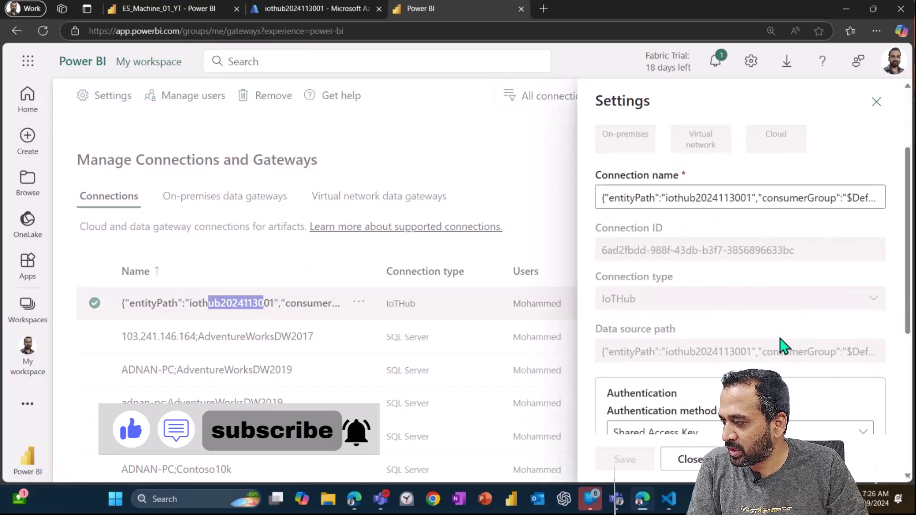
pyautogui.scroll(-3, 854, 329)
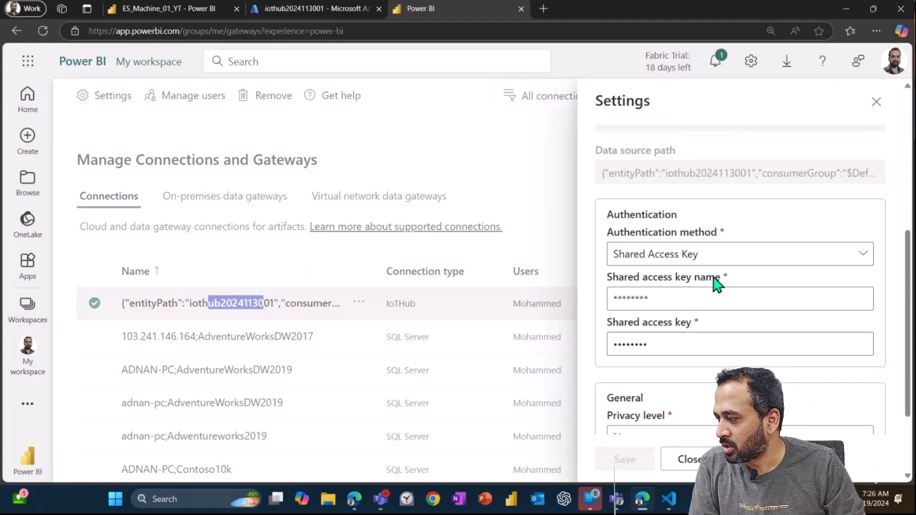
pyautogui.scroll(4, 811, 212)
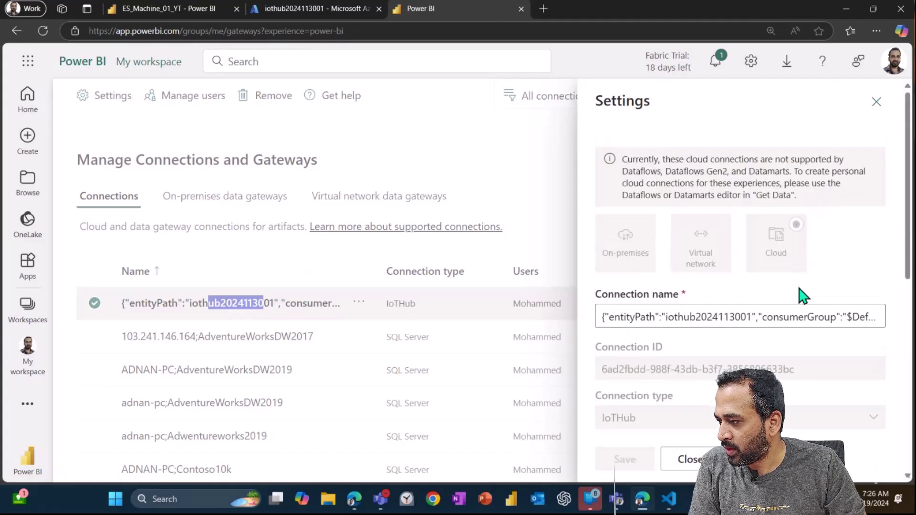
pyautogui.moveTo(785, 317); pyautogui.dragTo(895, 324)
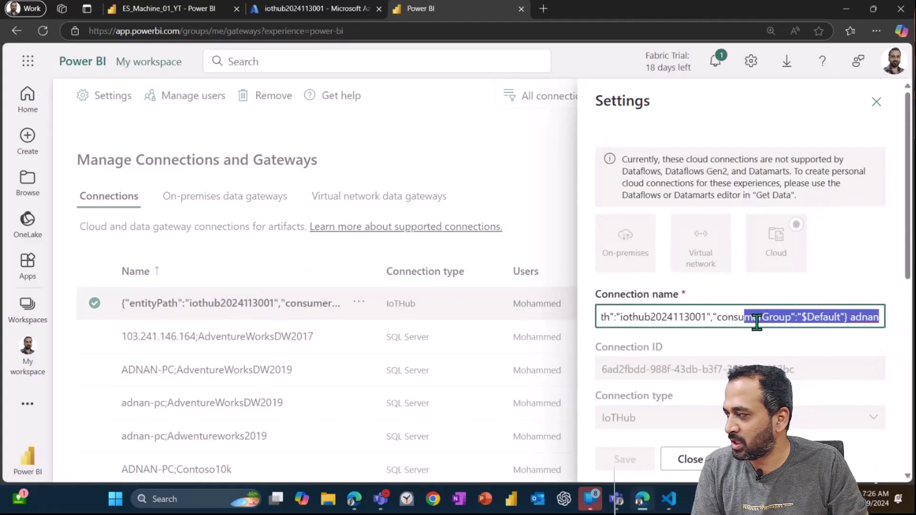
pyautogui.scroll(-5, 755, 321)
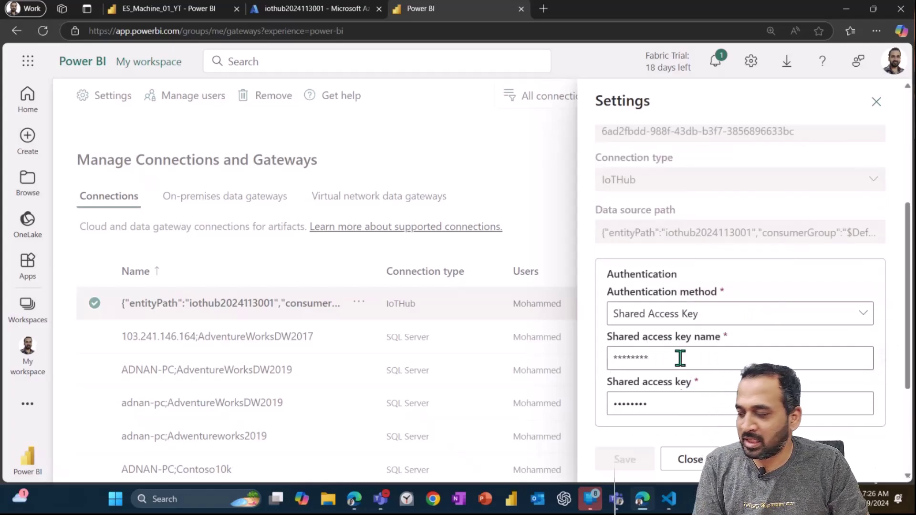
pyautogui.click(285, 14)
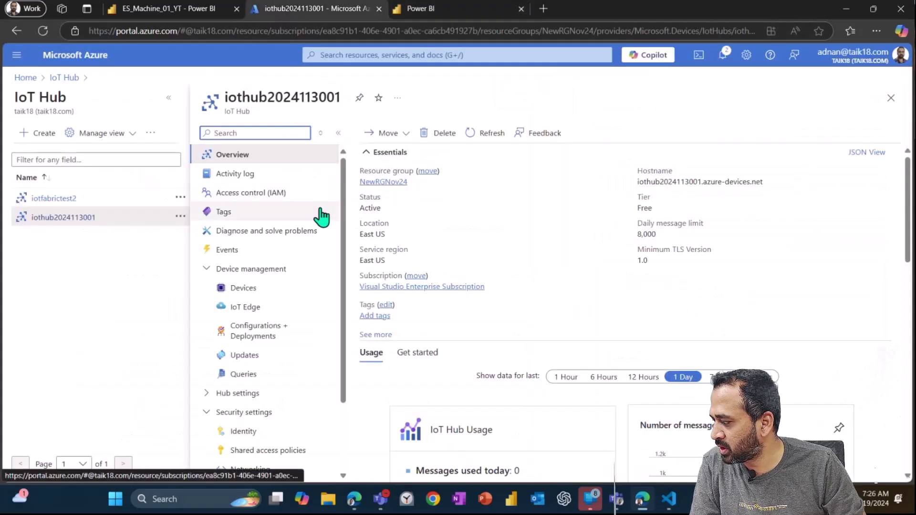
pyautogui.scroll(-2, 321, 217)
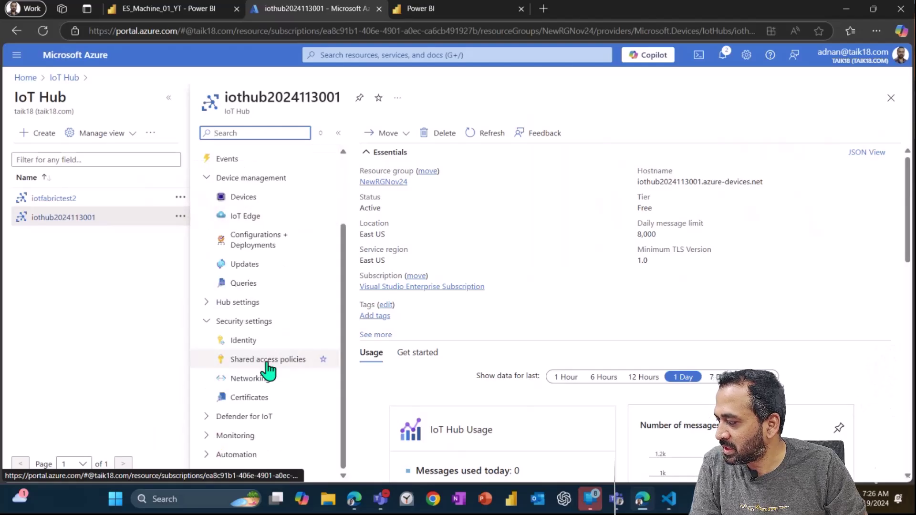
pyautogui.click(876, 32)
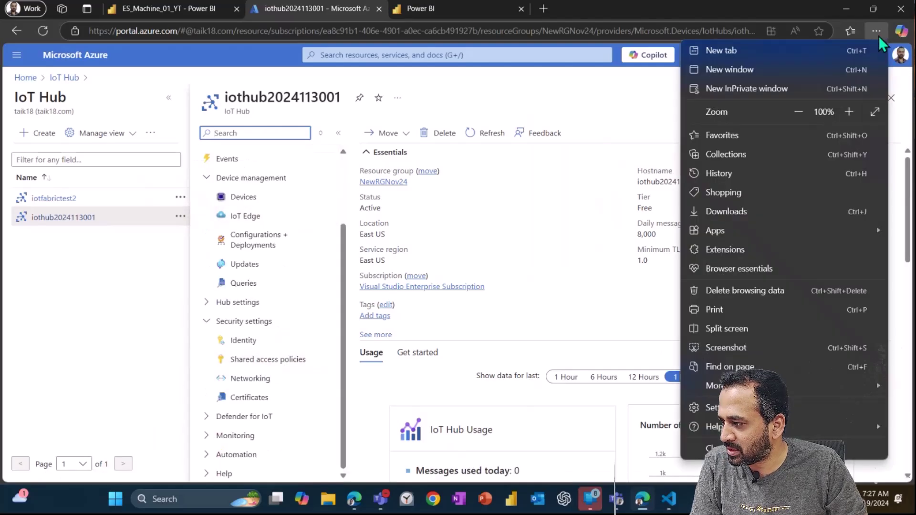
pyautogui.click(849, 112)
pyautogui.click(849, 111)
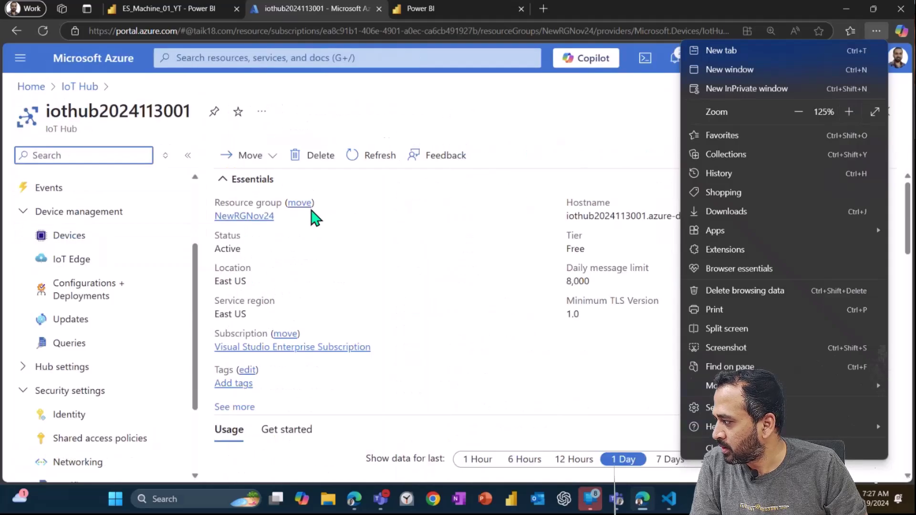
pyautogui.click(420, 116)
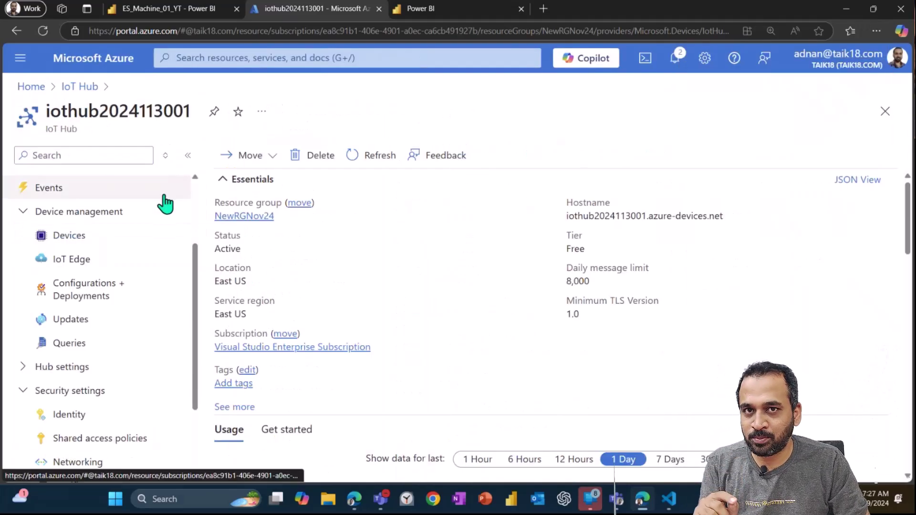
# Open the iothubowner shared access policy and select its name for copying.
pyautogui.scroll(-1, 139, 258)
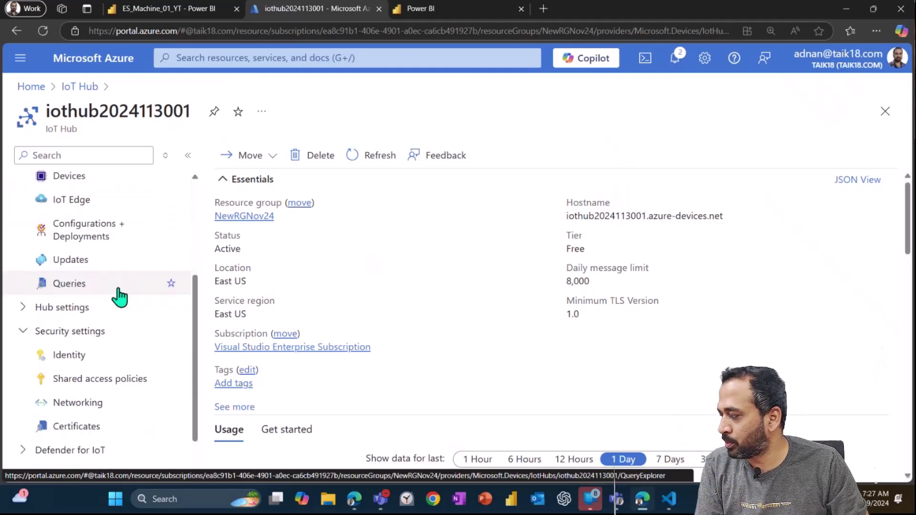
pyautogui.scroll(-1, 120, 305)
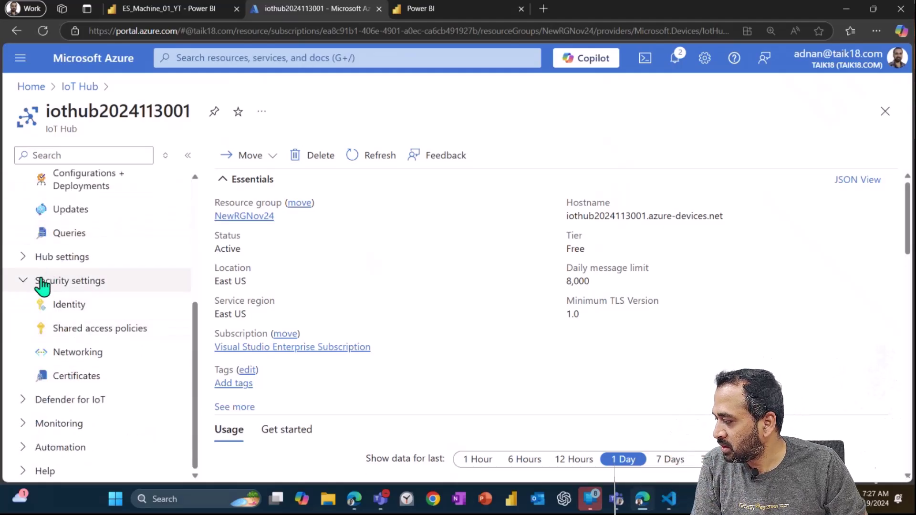
pyautogui.click(95, 334)
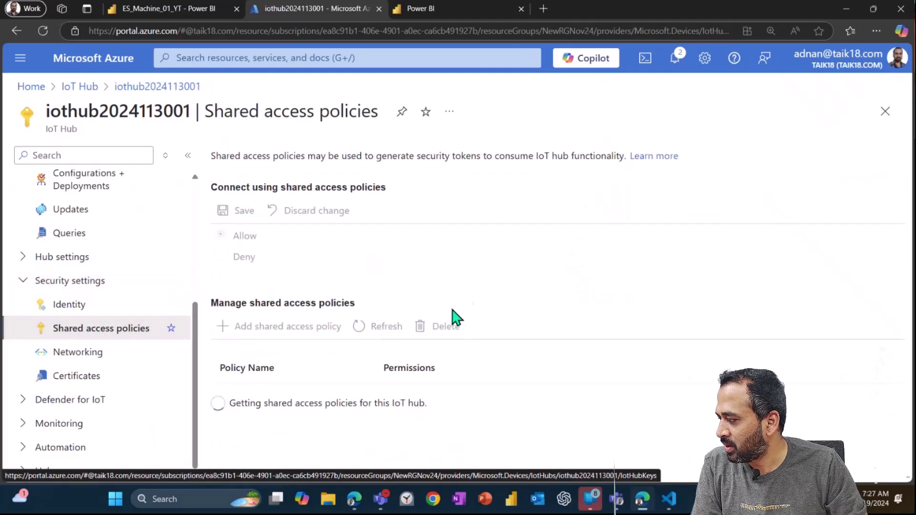
pyautogui.scroll(-1, 292, 351)
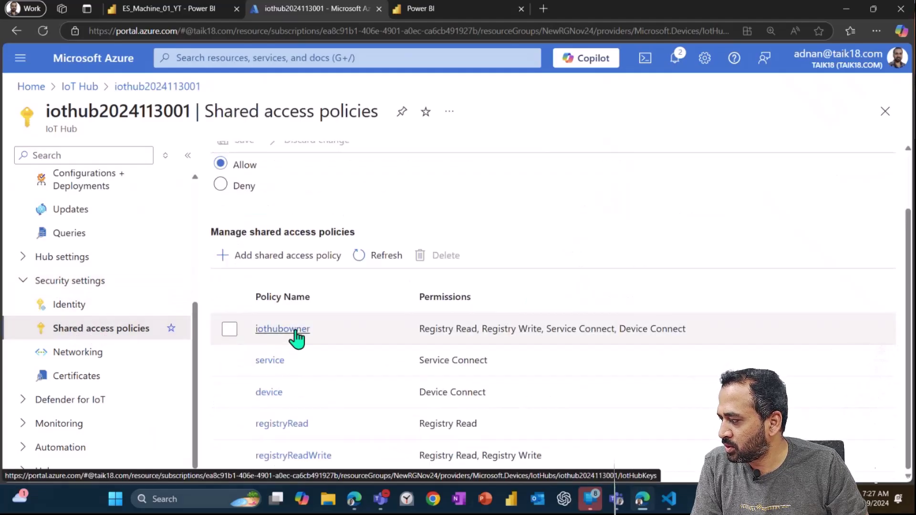
pyautogui.click(302, 331)
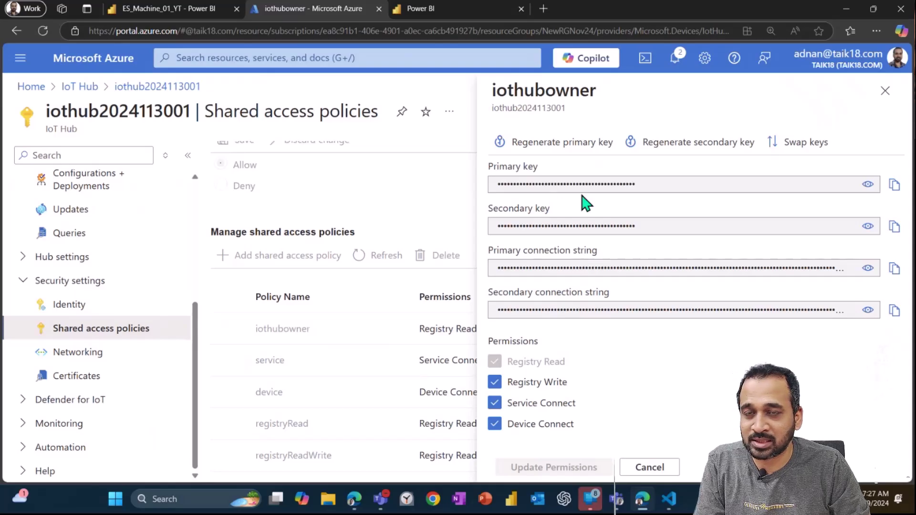
pyautogui.click(184, 8)
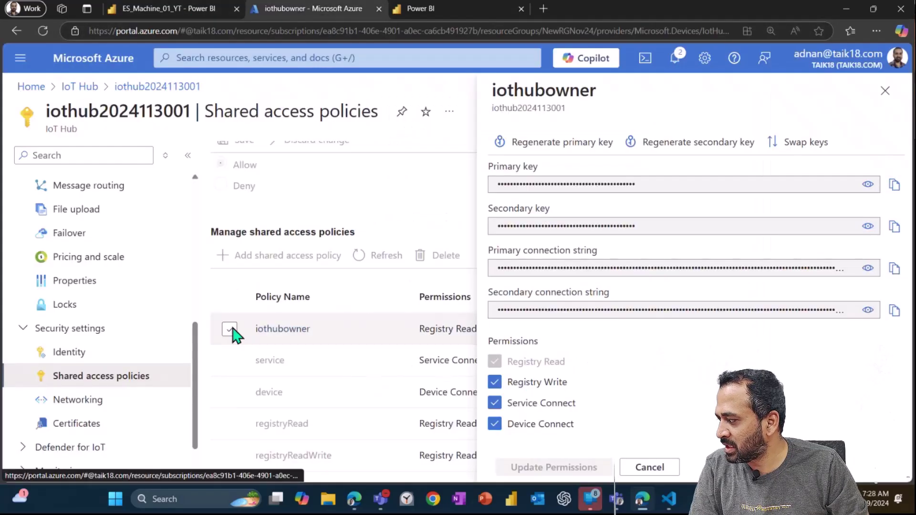
pyautogui.doubleClick(514, 90)
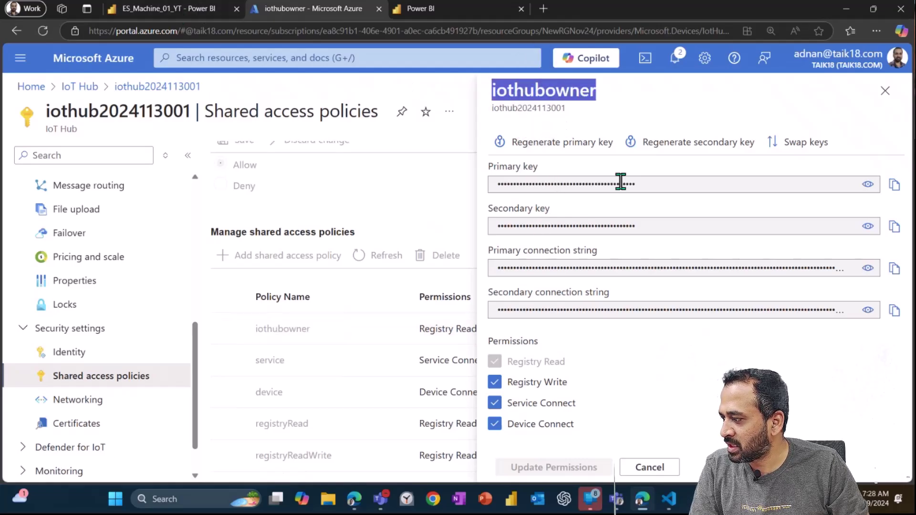
pyautogui.click(173, 14)
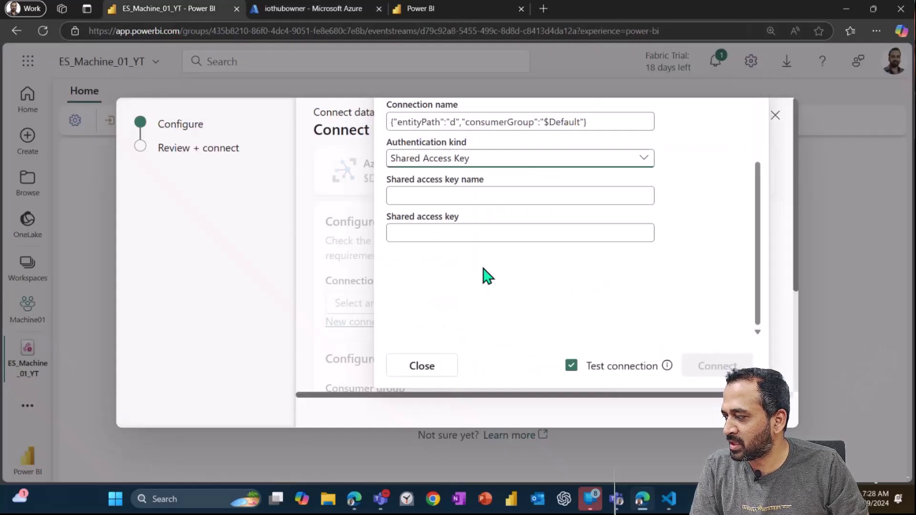
pyautogui.press('Tab')
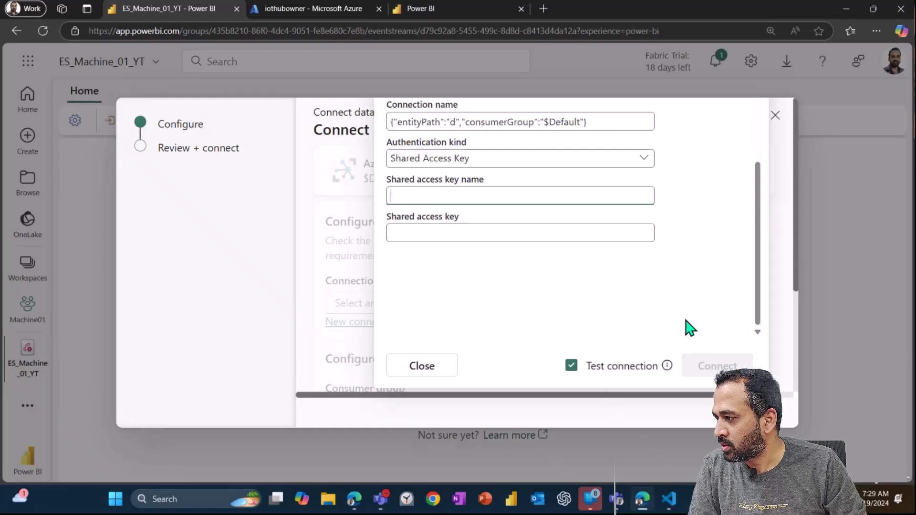
pyautogui.scroll(3, 690, 327)
pyautogui.click(443, 362)
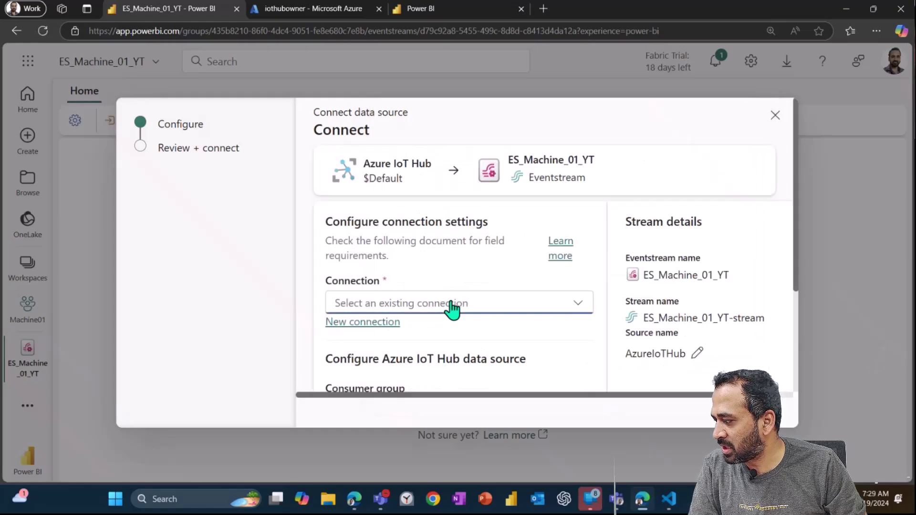
pyautogui.click(452, 309)
pyautogui.click(444, 358)
# Review and add the AzureIoTHub source, with Json format, to ES_Machine_01_YT.
pyautogui.scroll(-3, 512, 309)
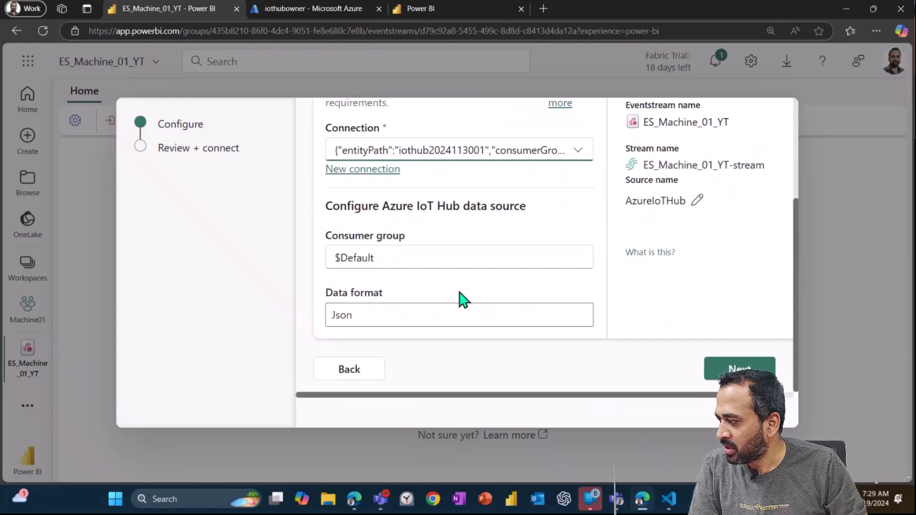
pyautogui.click(739, 368)
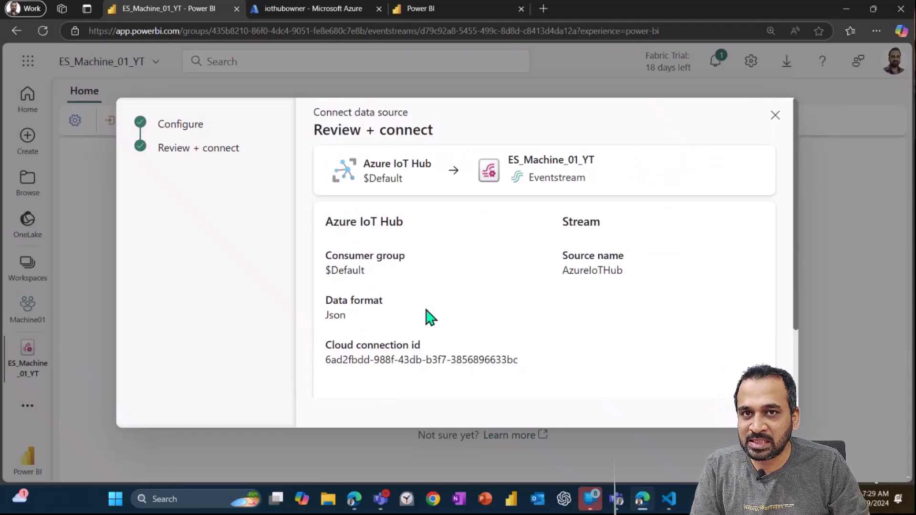
pyautogui.scroll(-2, 605, 336)
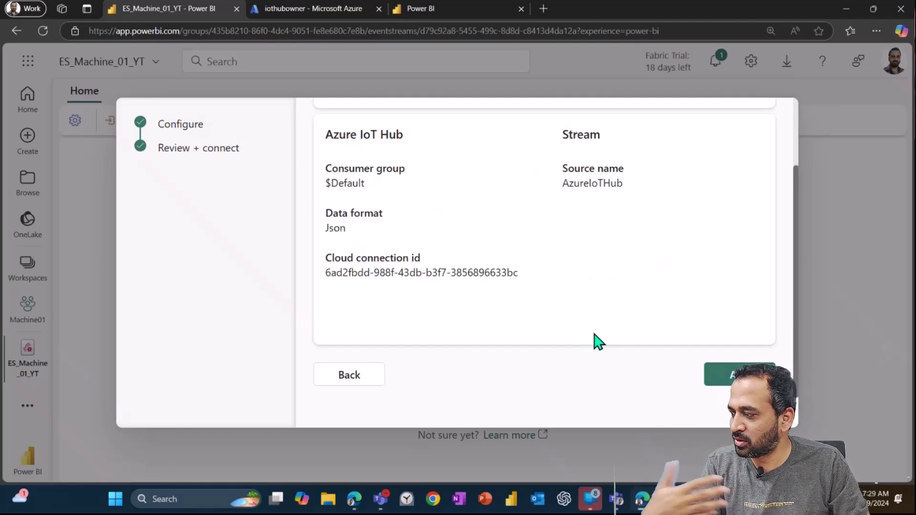
pyautogui.click(737, 375)
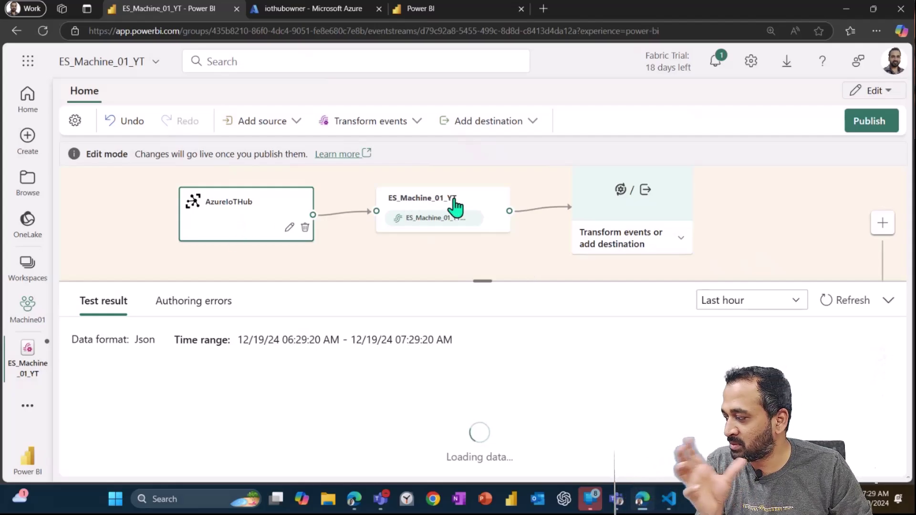
# Run the telemetry-sending Python script in VS Code, then minimize it to return to the eventstream.
pyautogui.click(669, 500)
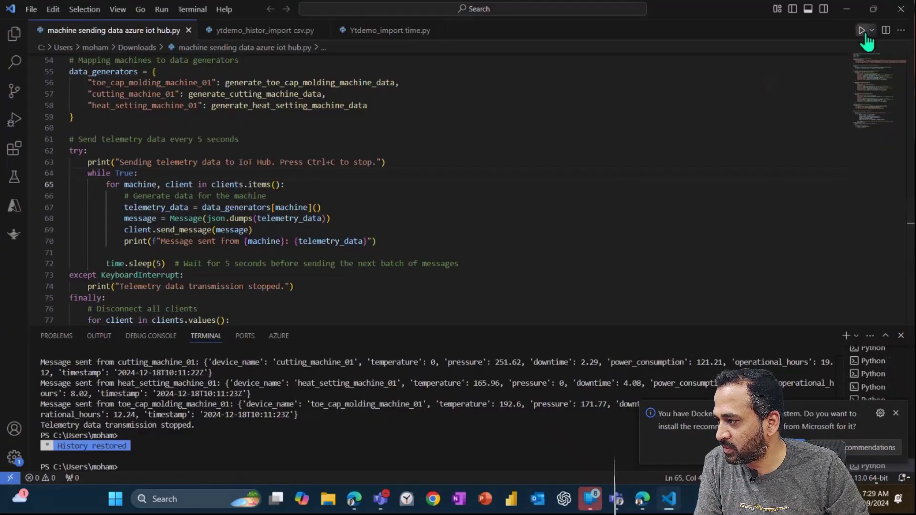
pyautogui.click(862, 32)
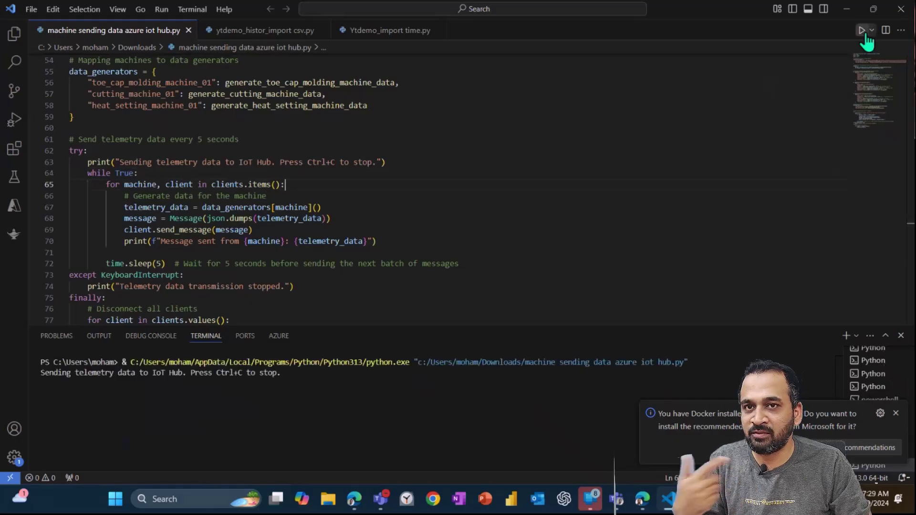
pyautogui.click(847, 9)
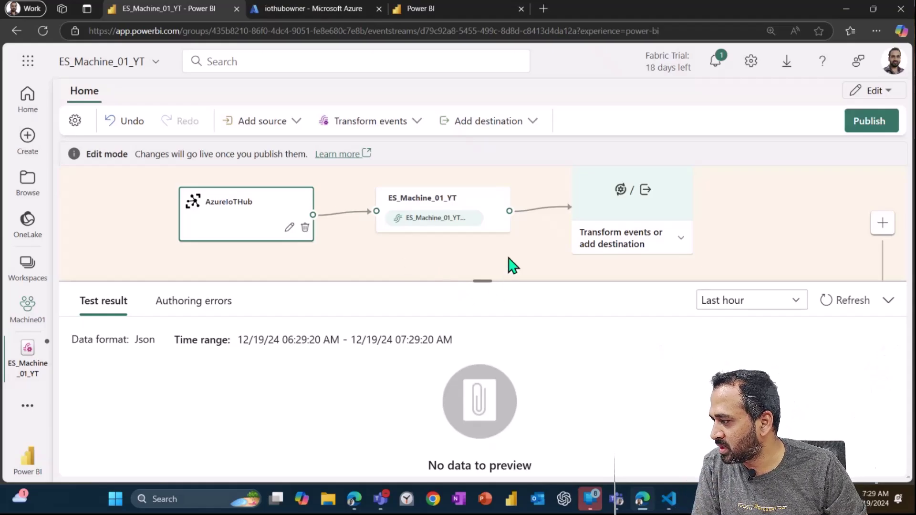
# Refresh the test result to preview Json telemetry rows with temperature, pressure, downtime and power consumption.
pyautogui.click(847, 300)
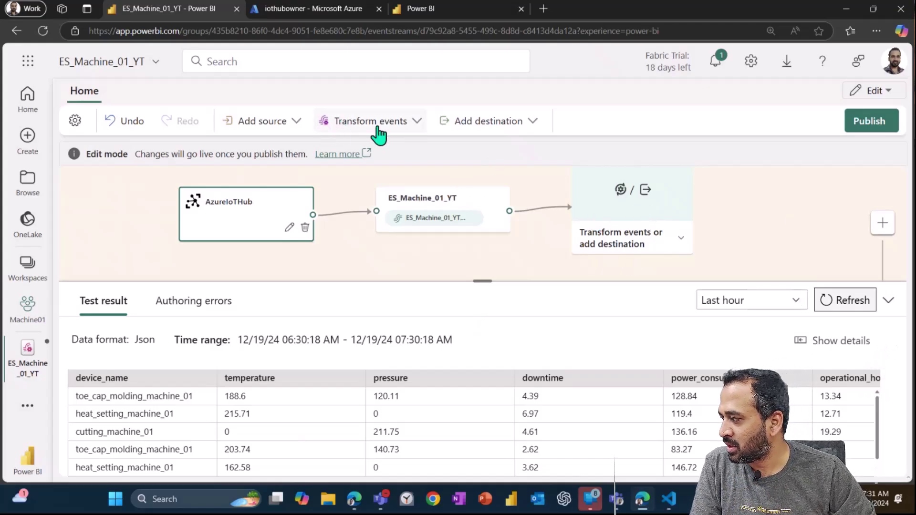
# Show the Transform events list with Filter, Manage fields, Aggregate, Join, Group by, Union and Expand.
pyautogui.click(415, 128)
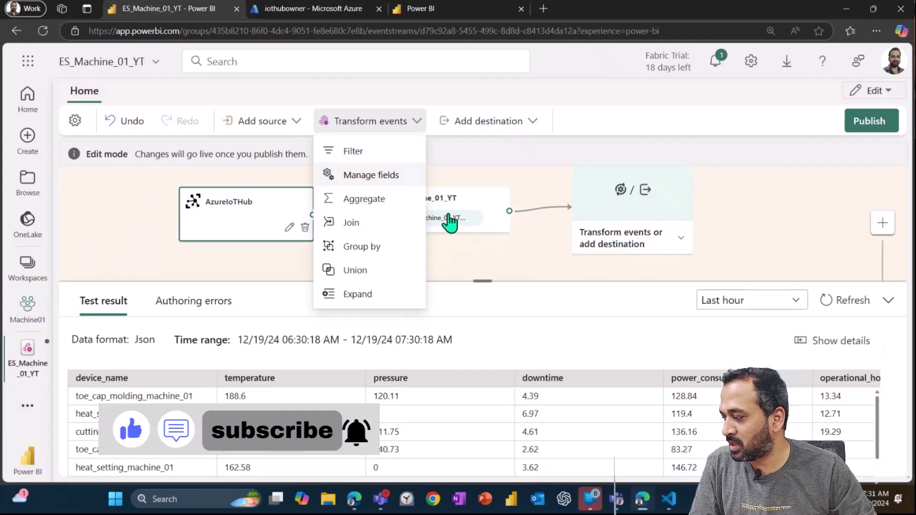
pyautogui.click(544, 356)
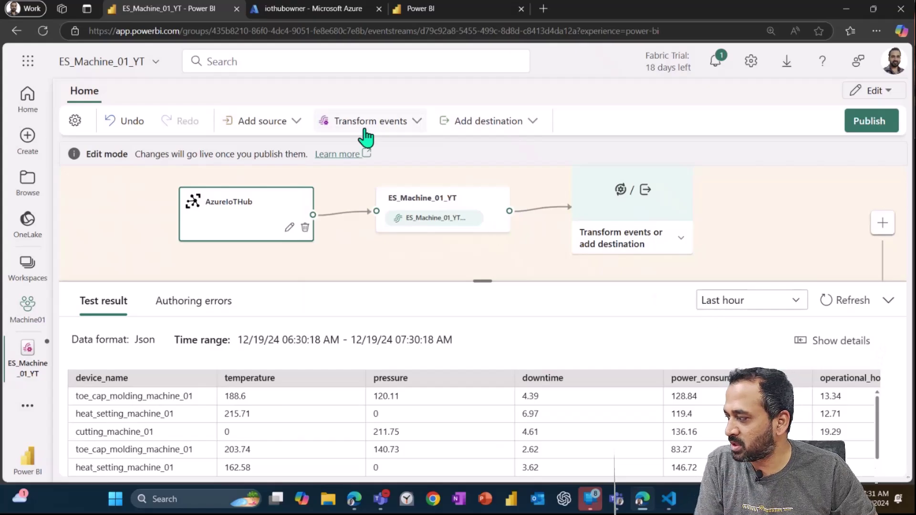
pyautogui.click(383, 123)
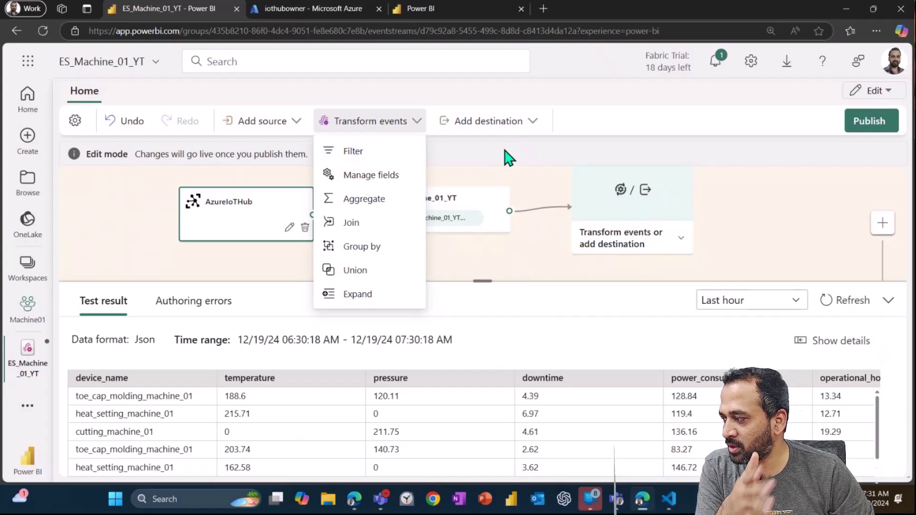
# Show the Add destination list: Custom endpoint, Lakehouse, Eventhouse, Stream and Activator.
pyautogui.click(518, 129)
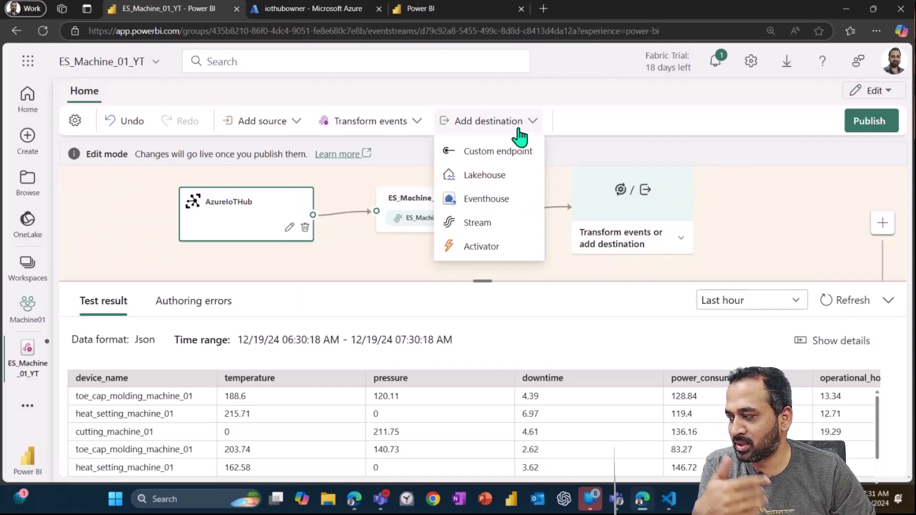